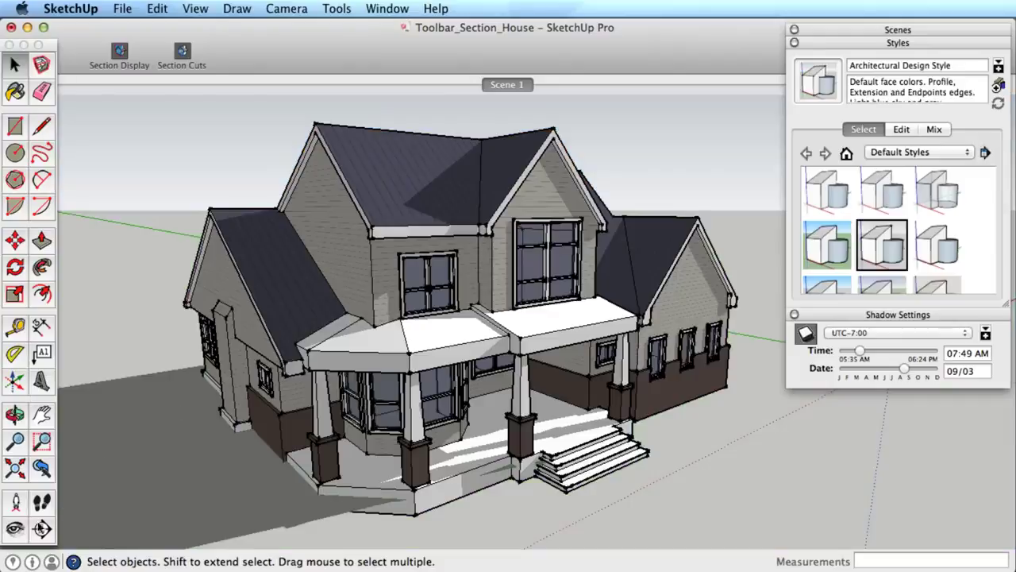
Step: Place a section plane on the upper side gable wall and move it about 16' 1" into the house
{"action": "left_click", "coordinate": [42, 528]}
{"action": "left_click", "coordinate": [357, 241]}
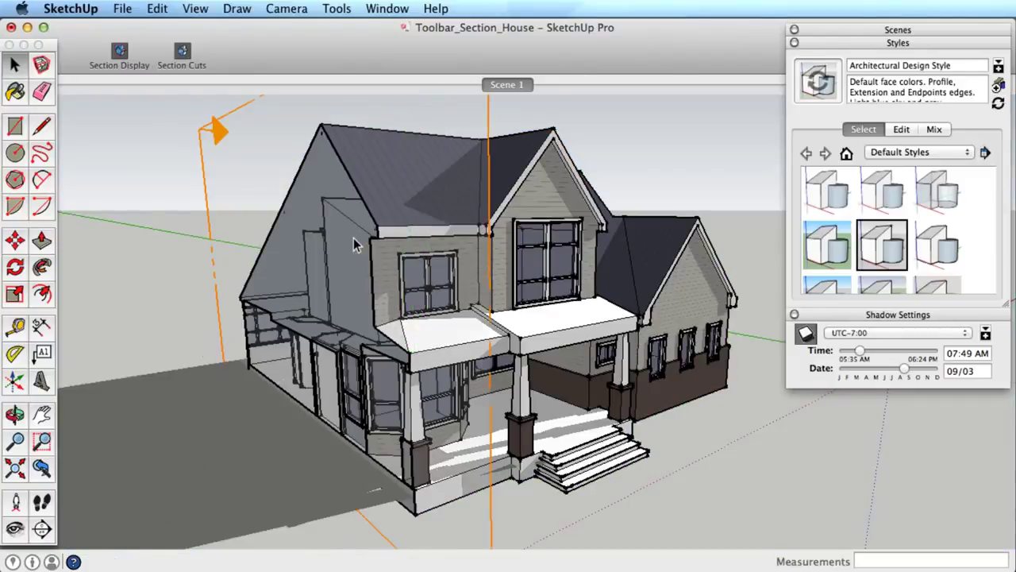
{"action": "left_click", "coordinate": [221, 132]}
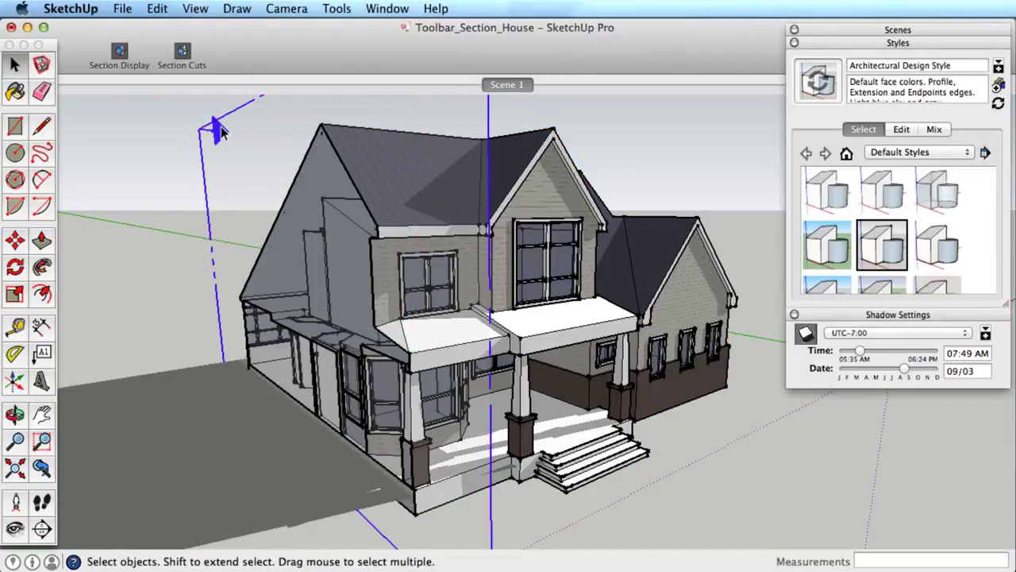
{"action": "key", "text": "m"}
{"action": "left_click", "coordinate": [220, 131]}
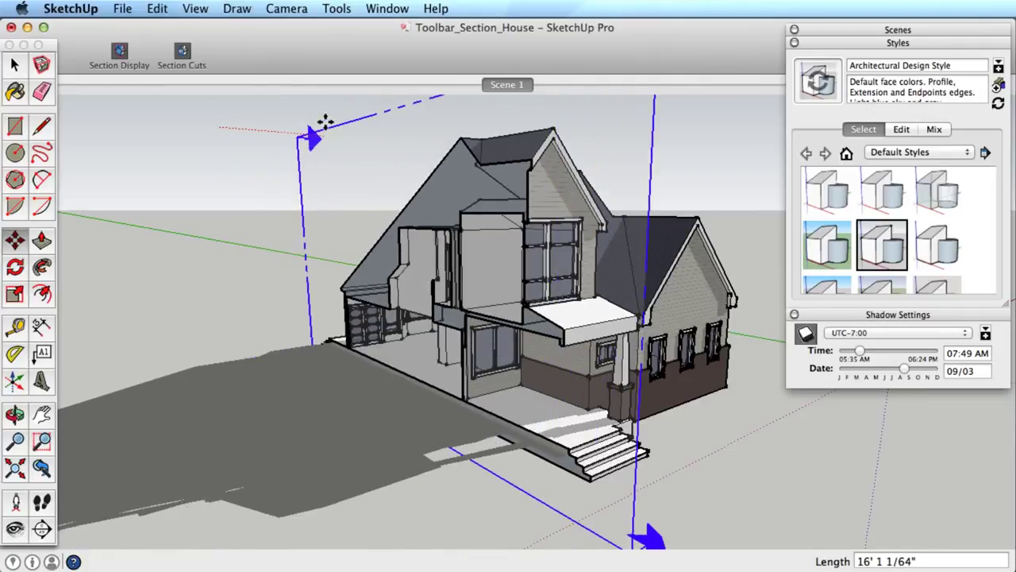
{"action": "left_click", "coordinate": [326, 122]}
Step: Save the sectioned view of the house as a new scene and collapse the scene list
{"action": "left_click", "coordinate": [830, 32]}
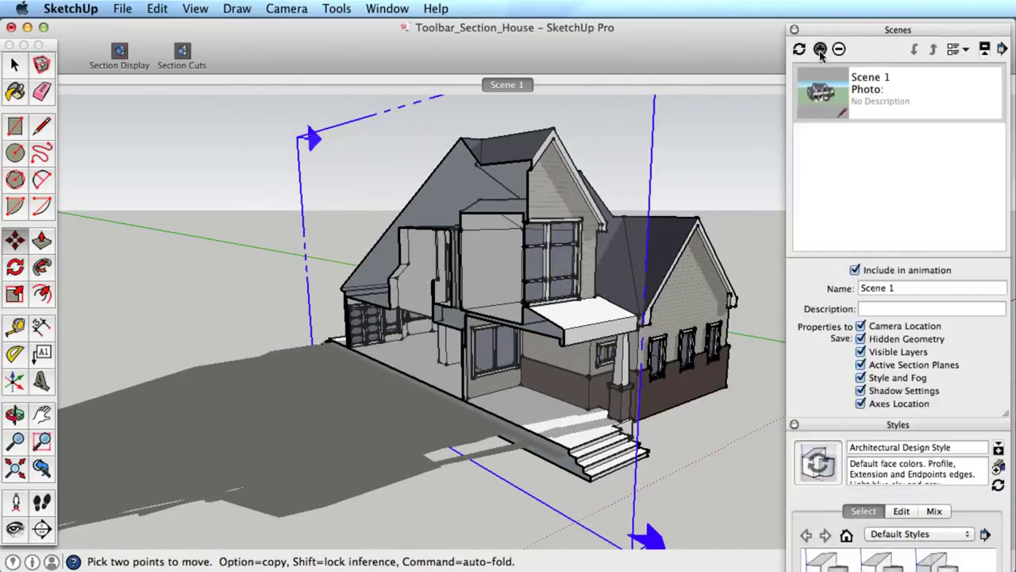
{"action": "left_click", "coordinate": [820, 49]}
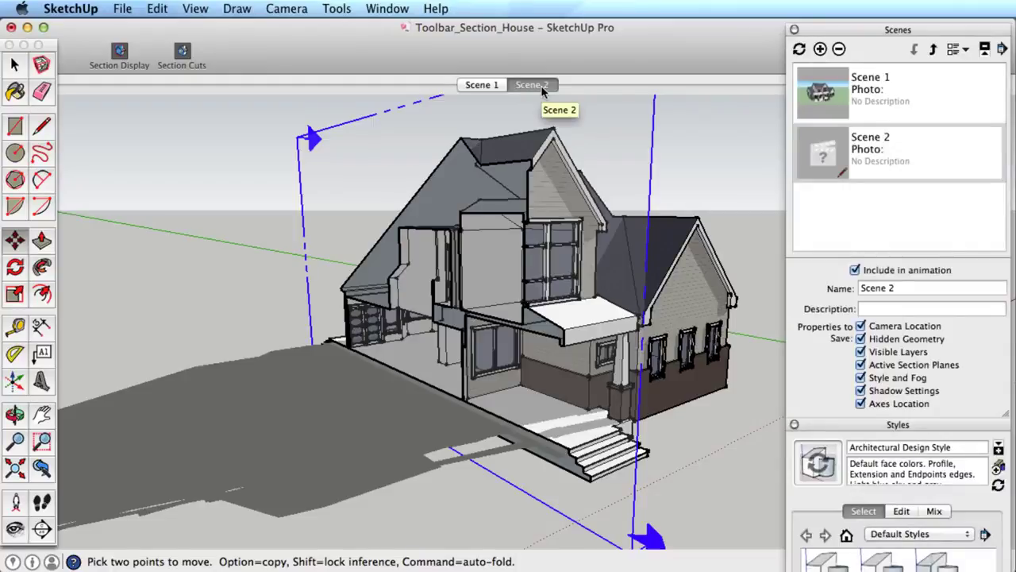
{"action": "left_click", "coordinate": [850, 33]}
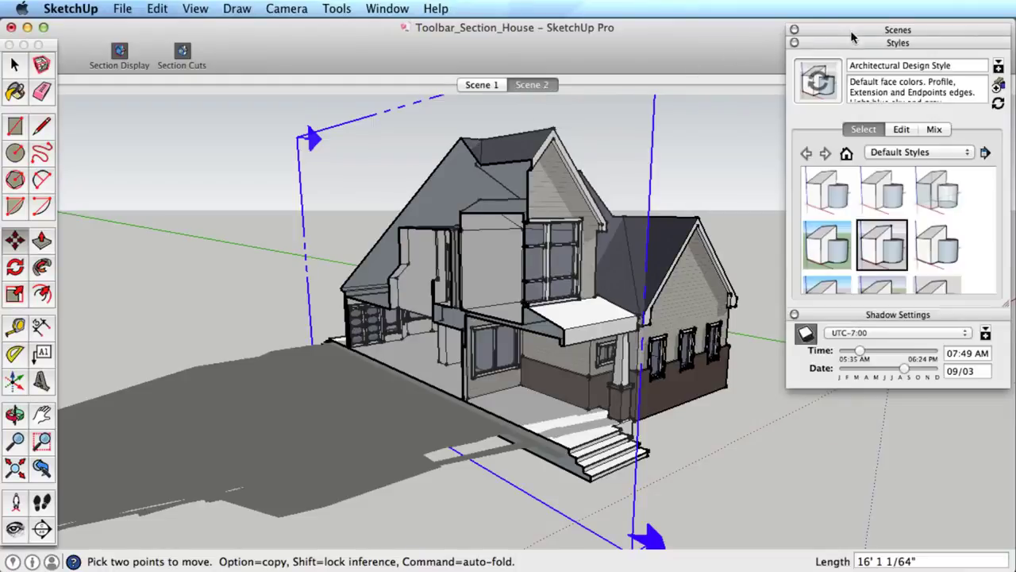
Step: Set the shadow time to 04:02 PM and apply the Urban Planning Style to the model
{"action": "left_click_drag", "start_coordinate": [860, 351], "coordinate": [917, 351]}
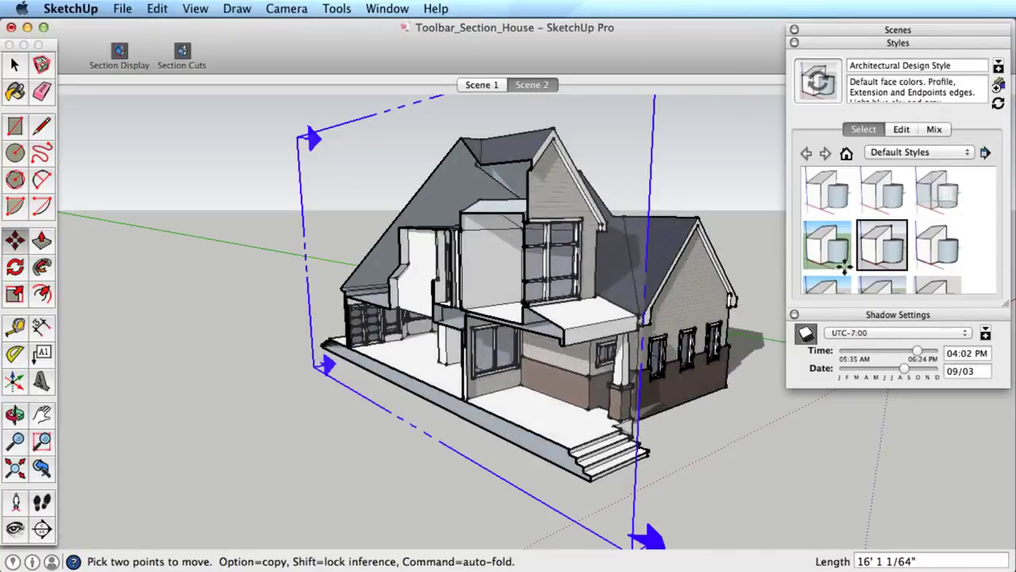
{"action": "left_click", "coordinate": [821, 247]}
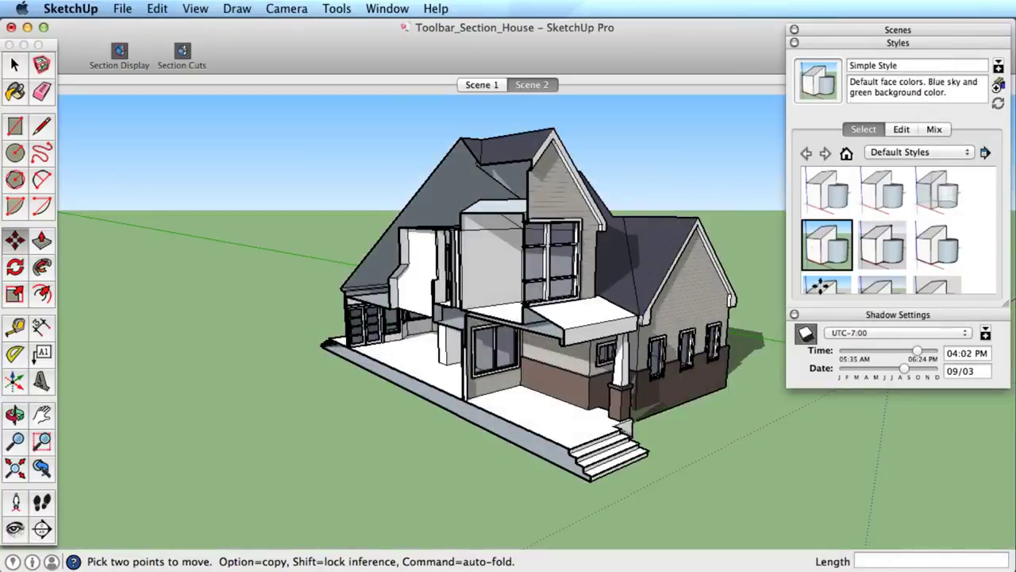
{"action": "left_click", "coordinate": [824, 284]}
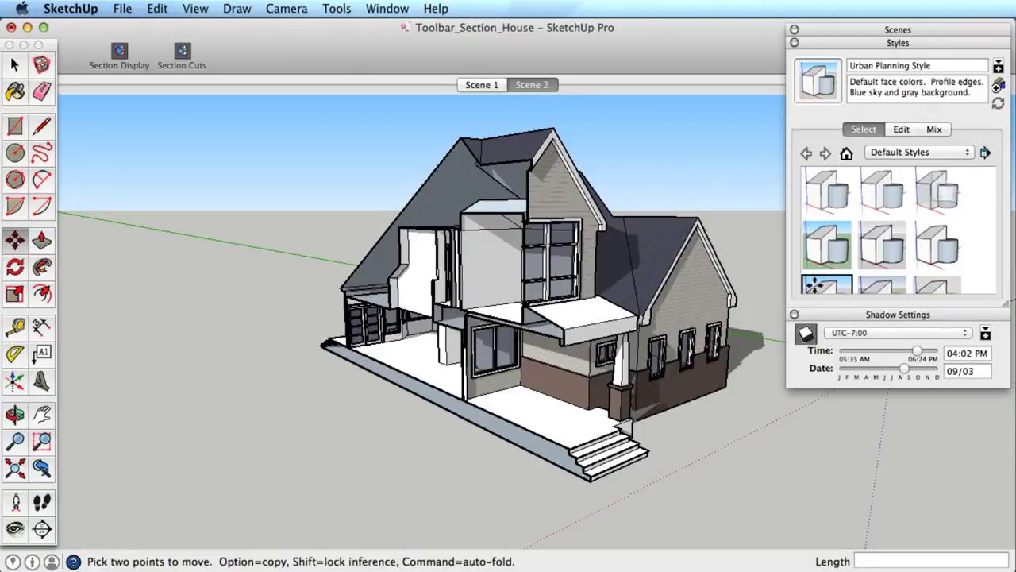
Step: Add a section plane parallel to the front gable wall, shifted about 7' 10" into the house, and save a new scene
{"action": "left_click", "coordinate": [42, 528]}
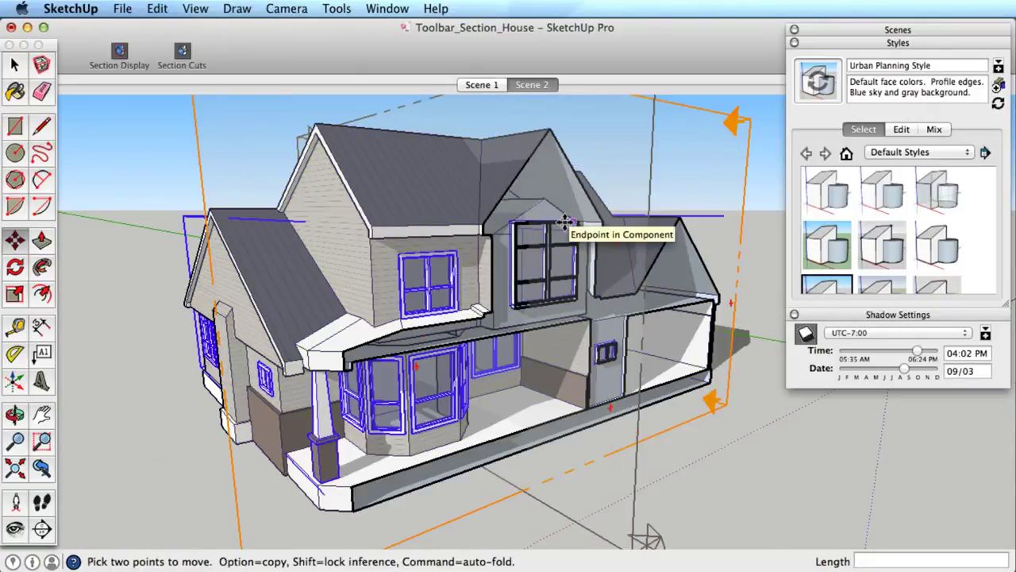
{"action": "left_click", "coordinate": [667, 395]}
{"action": "left_click", "coordinate": [691, 226]}
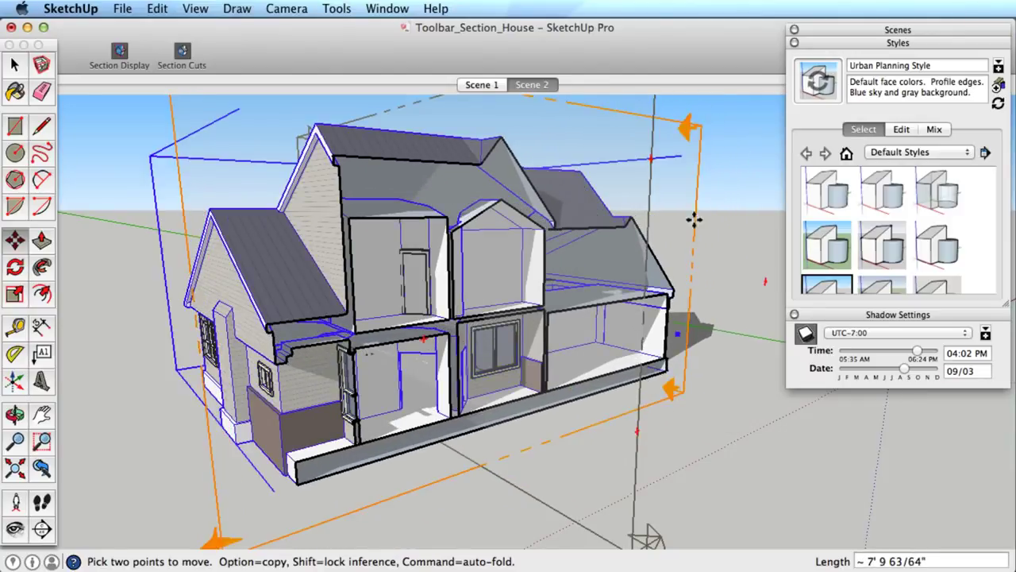
{"action": "left_click", "coordinate": [825, 31]}
{"action": "left_click", "coordinate": [820, 49]}
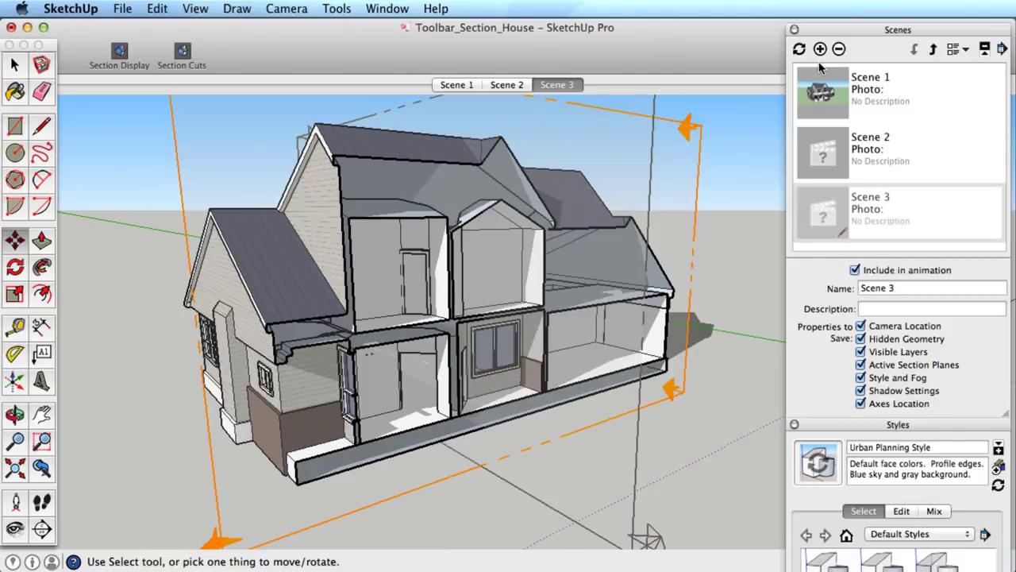
Step: Play back Scenes 2, 1 and 3, and return through Scene 2 to Scene 1, comparing section cuts, styles and shadows
{"action": "left_click", "coordinate": [506, 85]}
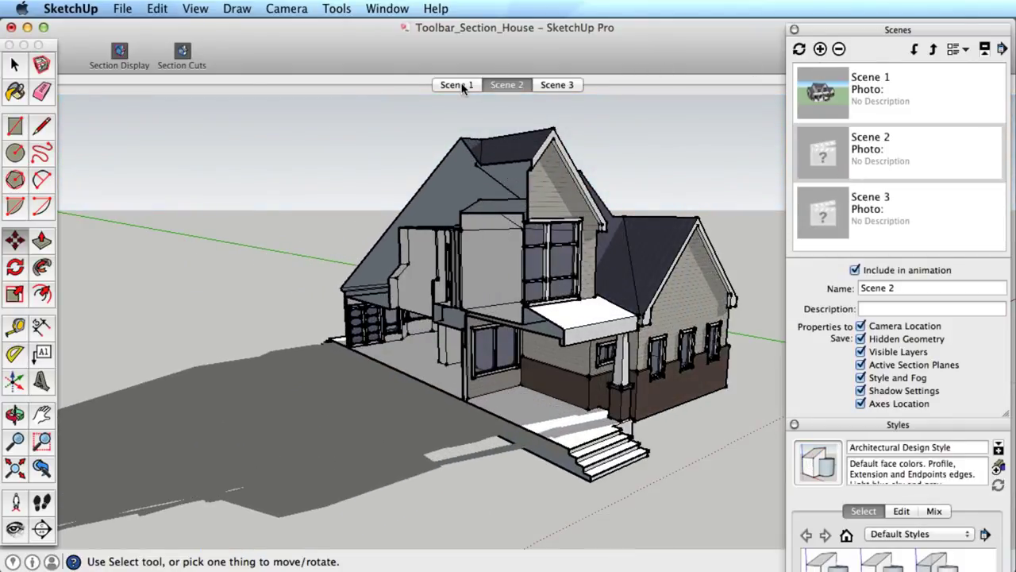
{"action": "left_click", "coordinate": [456, 84]}
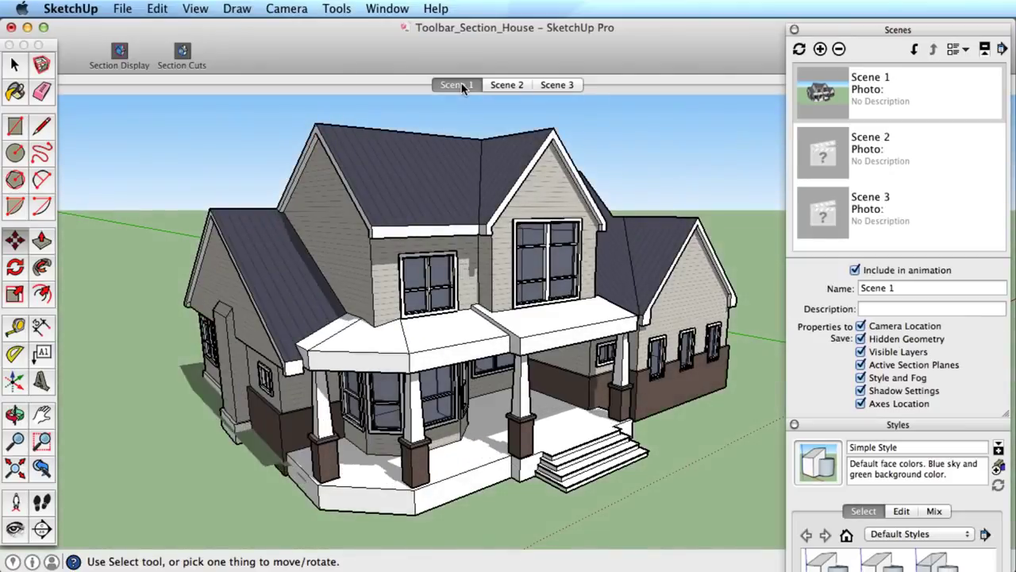
{"action": "left_click", "coordinate": [558, 86]}
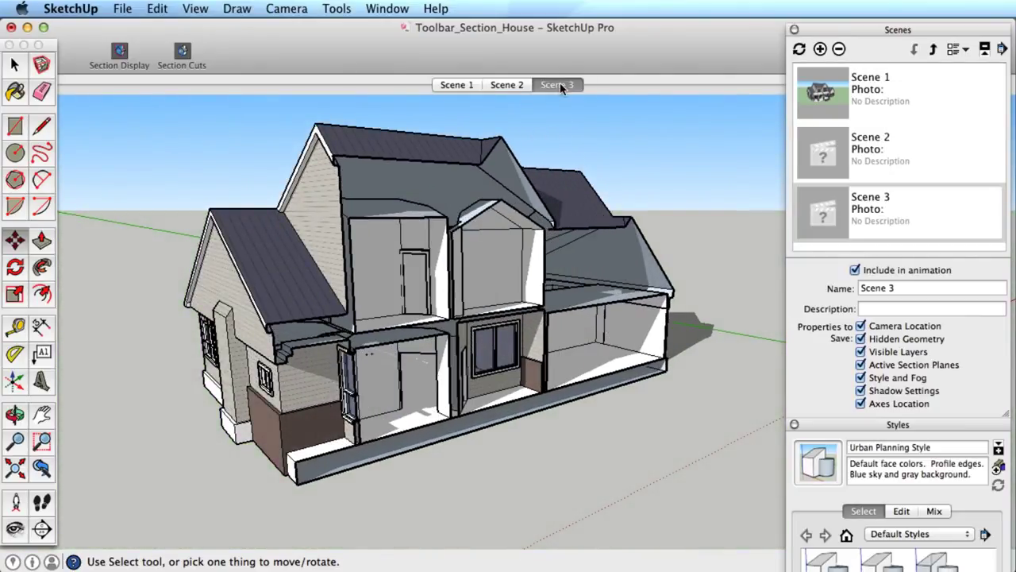
{"action": "left_click", "coordinate": [505, 85]}
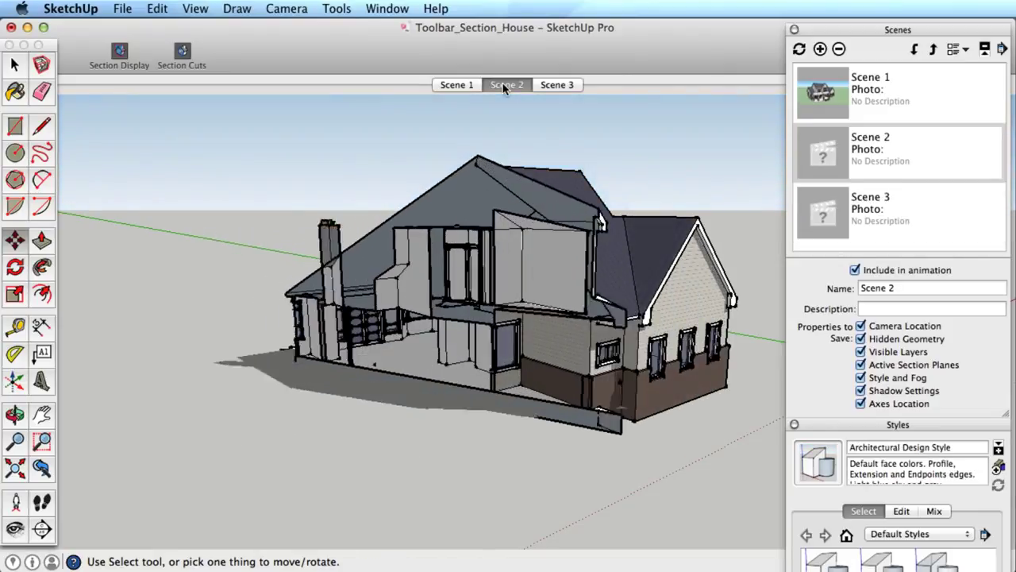
{"action": "left_click", "coordinate": [454, 85]}
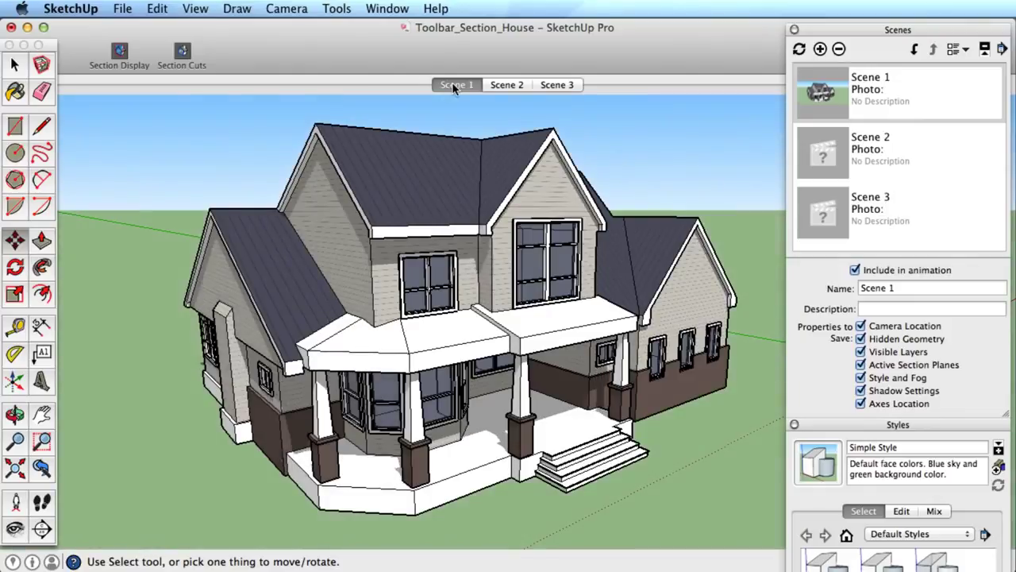
Step: Collapse the Styles panel, and collapse and expand the Scenes panel again
{"action": "left_click", "coordinate": [838, 425]}
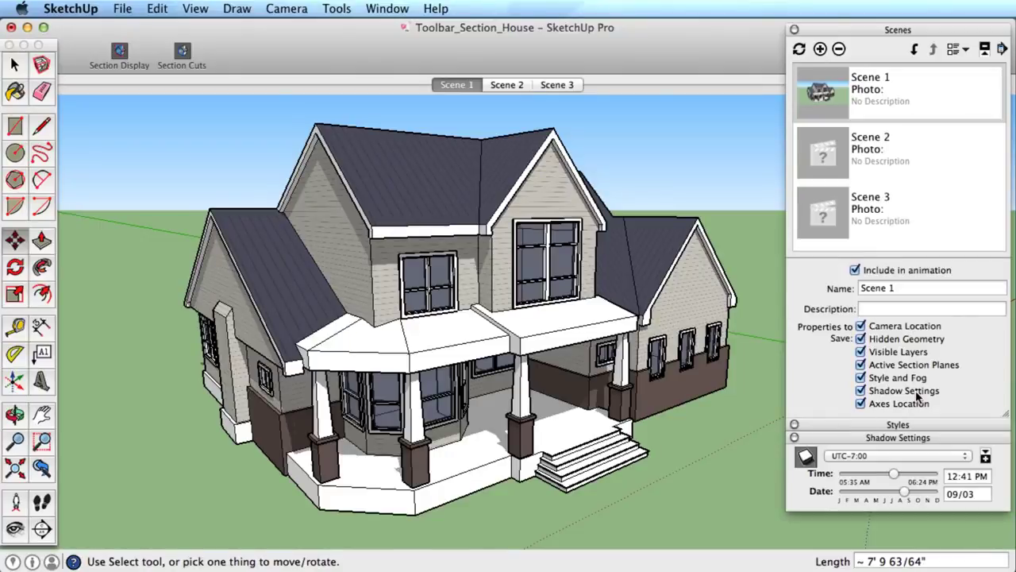
{"action": "left_click", "coordinate": [385, 8]}
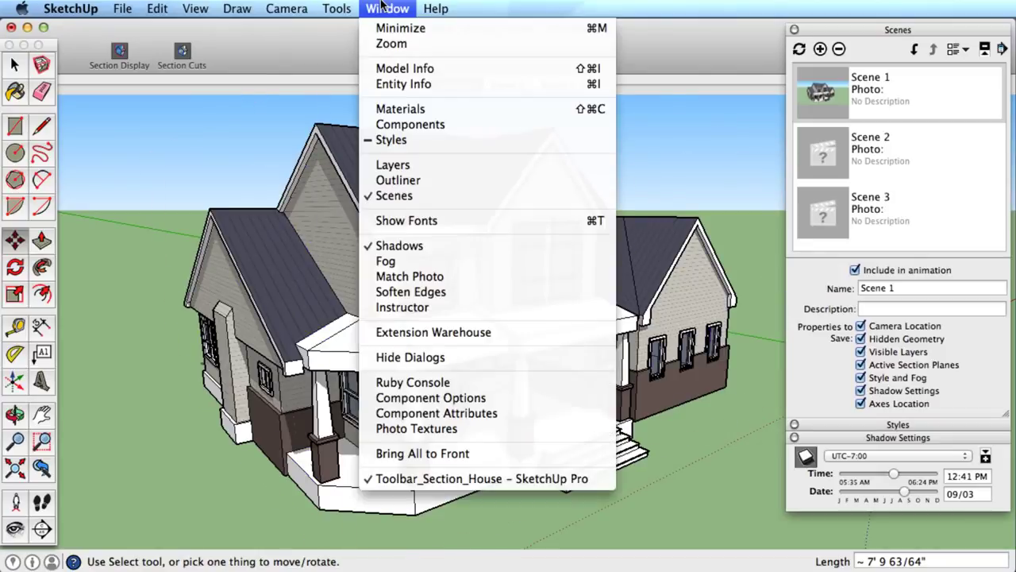
{"action": "left_click", "coordinate": [401, 199]}
{"action": "left_click", "coordinate": [388, 8]}
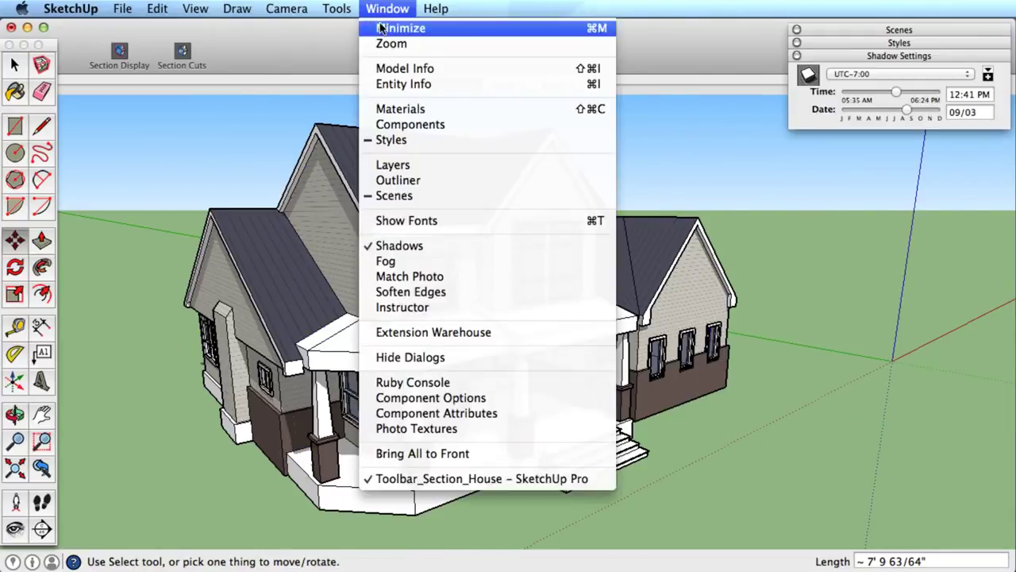
{"action": "left_click", "coordinate": [402, 198]}
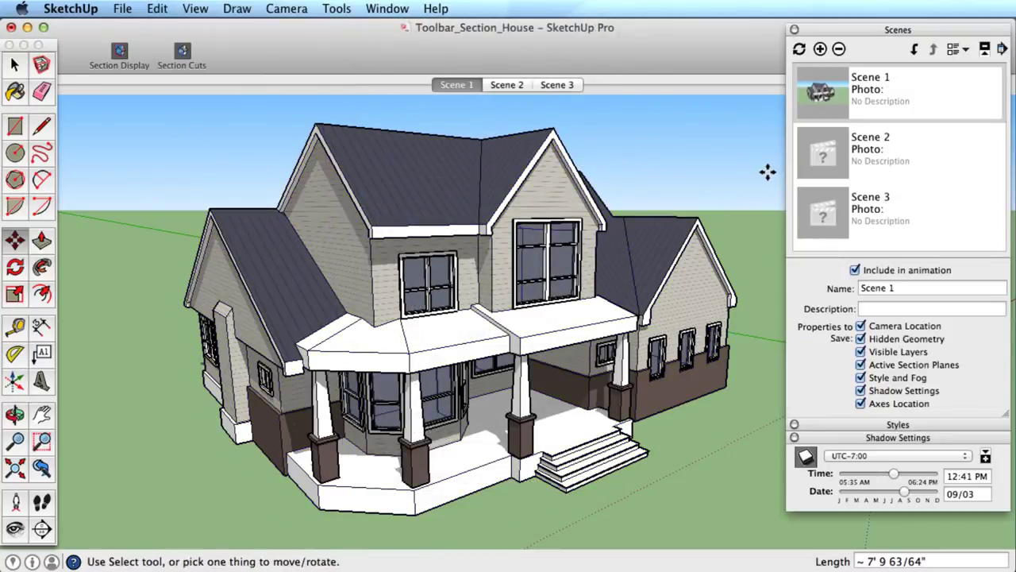
Step: Hide the scene details in the Scenes panel and show them again
{"action": "key", "text": "space"}
{"action": "left_click", "coordinate": [985, 49]}
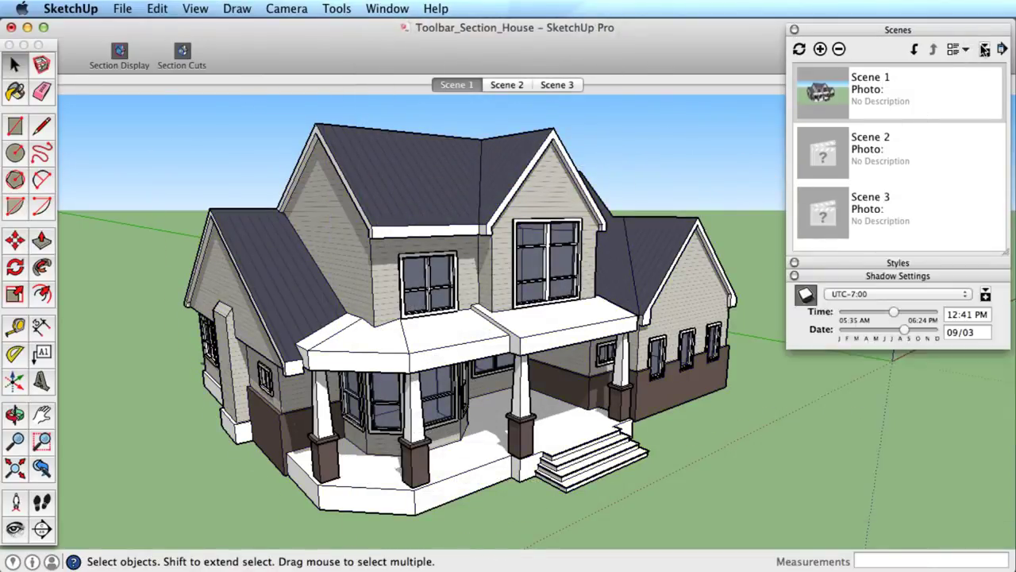
{"action": "left_click", "coordinate": [984, 49]}
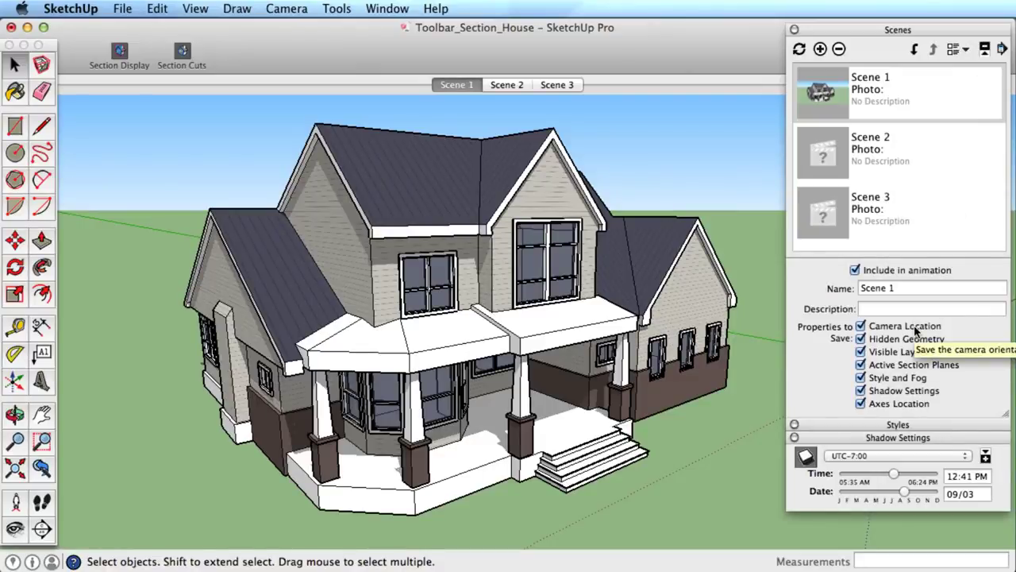
Step: Save a new scene with a close-up of the bay window between the two porch columns
{"action": "scroll", "coordinate": [381, 433], "scroll_direction": "up", "scroll_amount": 2}
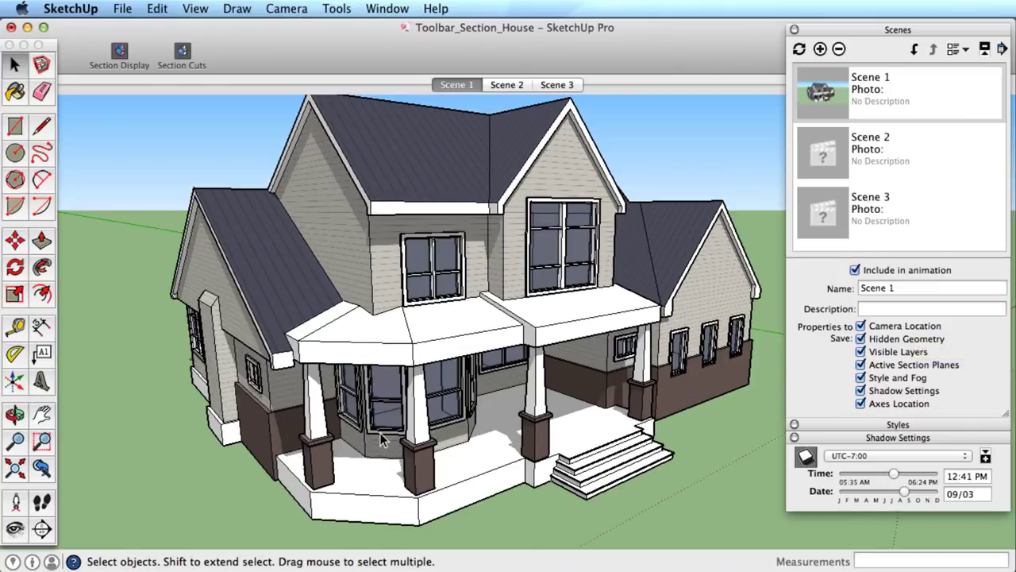
{"action": "scroll", "coordinate": [380, 433], "scroll_direction": "up", "scroll_amount": 5}
{"action": "key", "text": "o"}
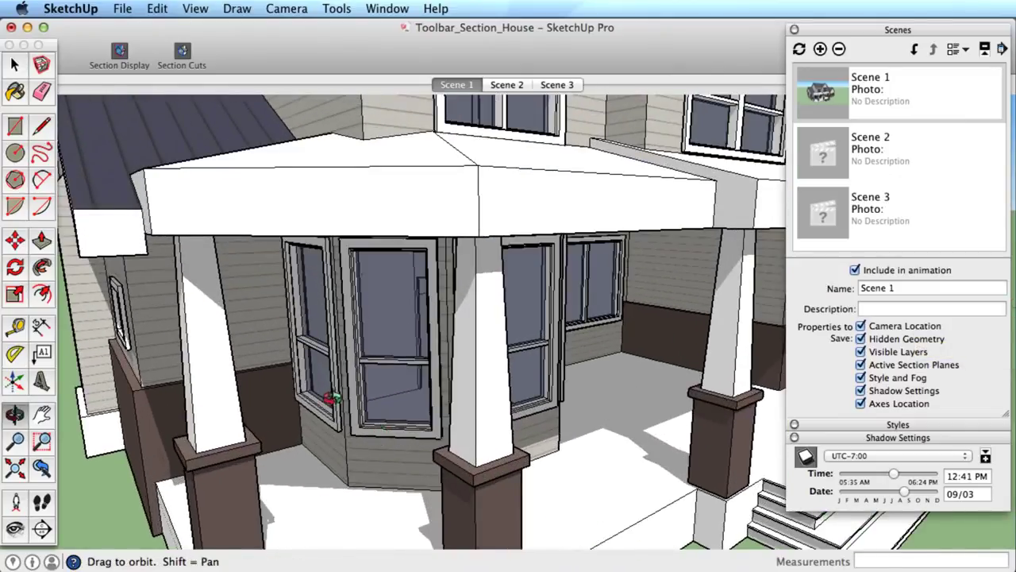
{"action": "left_click_drag", "start_coordinate": [330, 399], "coordinate": [408, 362]}
{"action": "scroll", "coordinate": [411, 369], "scroll_direction": "up", "scroll_amount": 3}
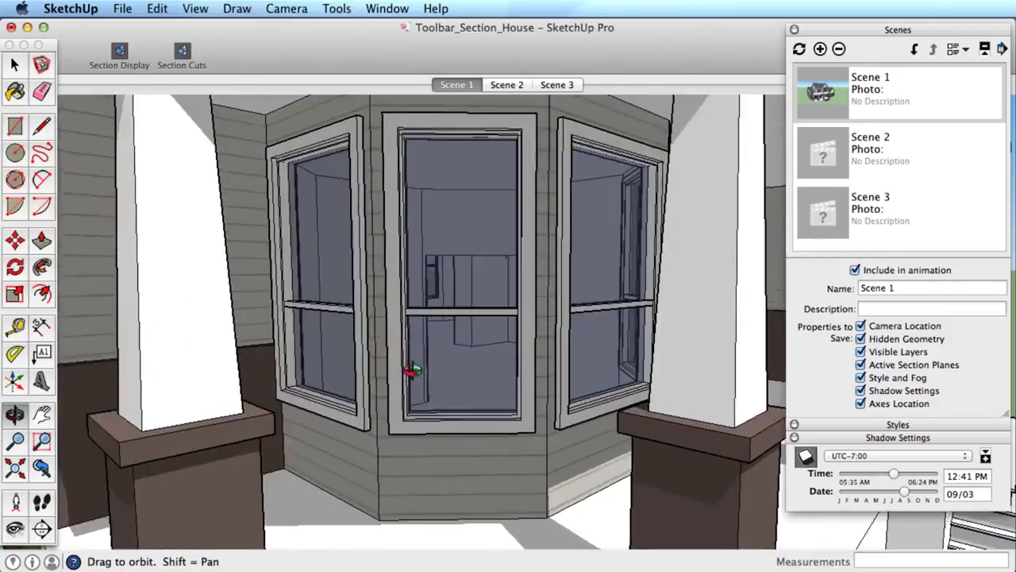
{"action": "scroll", "coordinate": [411, 370], "scroll_direction": "down", "scroll_amount": 4}
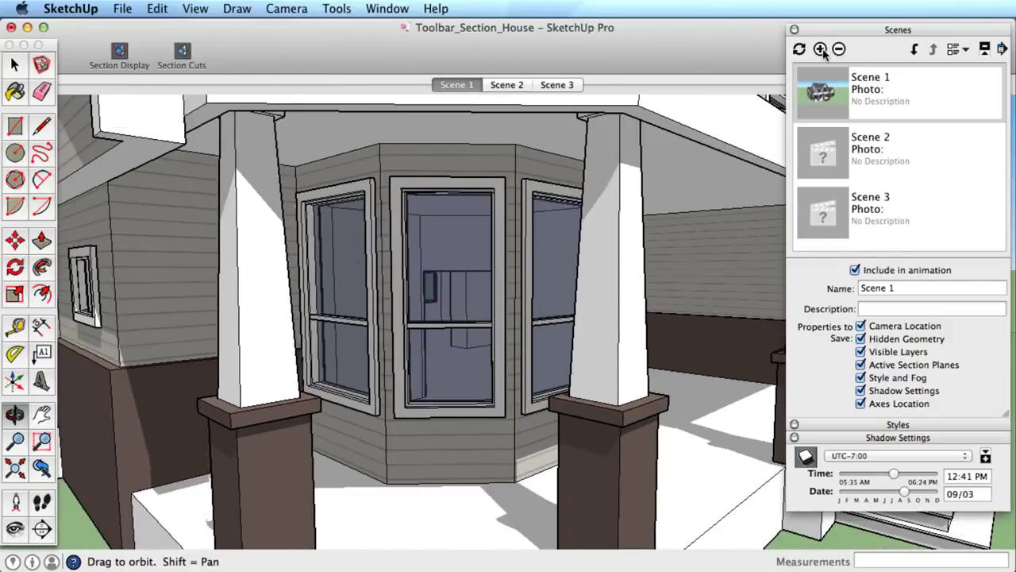
{"action": "left_click", "coordinate": [820, 49]}
Step: Save a new scene showing the whole house from above, facing the front steps and the three-window side gable
{"action": "scroll", "coordinate": [538, 270], "scroll_direction": "down", "scroll_amount": 10}
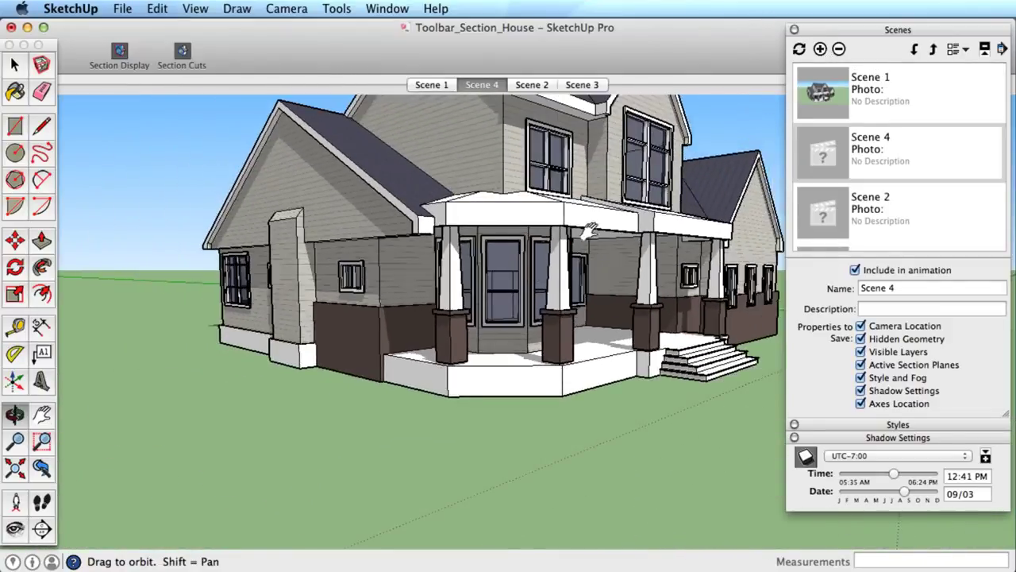
{"action": "left_click_drag", "start_coordinate": [591, 229], "coordinate": [455, 331]}
{"action": "left_click", "coordinate": [820, 49]}
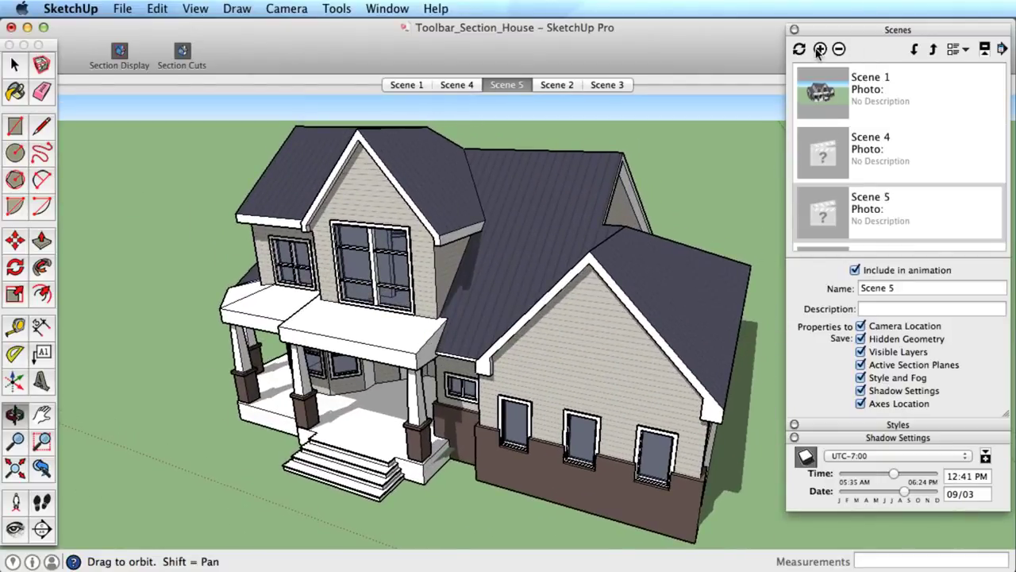
Step: Save a new scene with a close-up from inside the porch of the doorway and double window
{"action": "left_click_drag", "start_coordinate": [293, 433], "coordinate": [439, 352]}
{"action": "scroll", "coordinate": [439, 352], "scroll_direction": "up", "scroll_amount": 15}
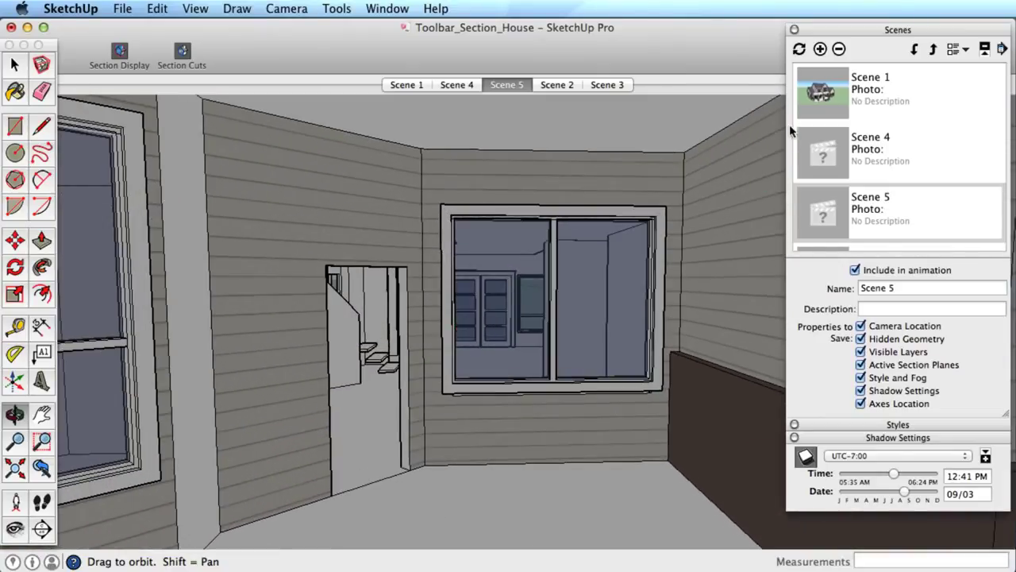
{"action": "left_click", "coordinate": [820, 49]}
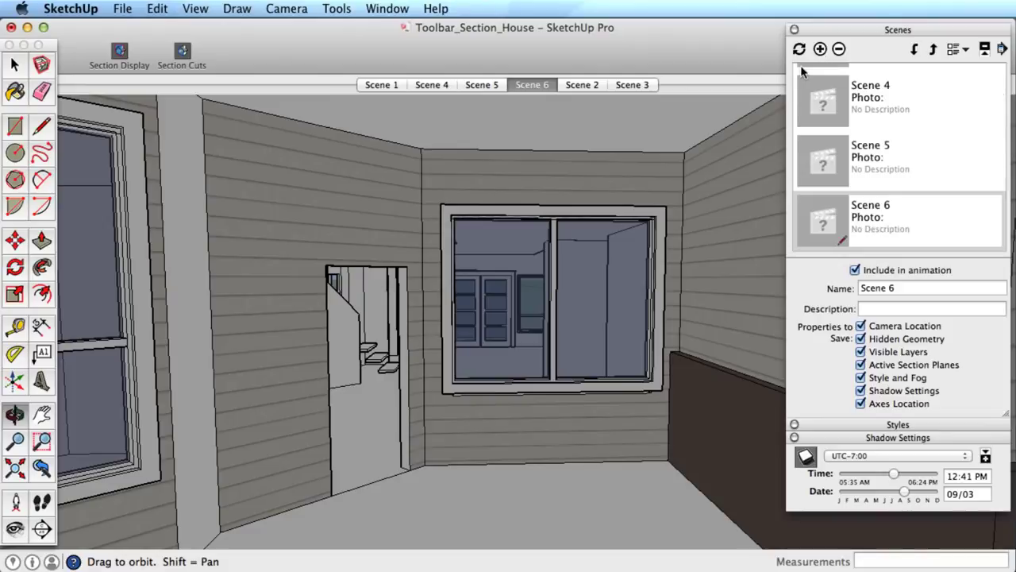
Step: Play back Scenes 4, 5 and 6 and return to Scene 4 to compare their camera views
{"action": "left_click", "coordinate": [434, 85]}
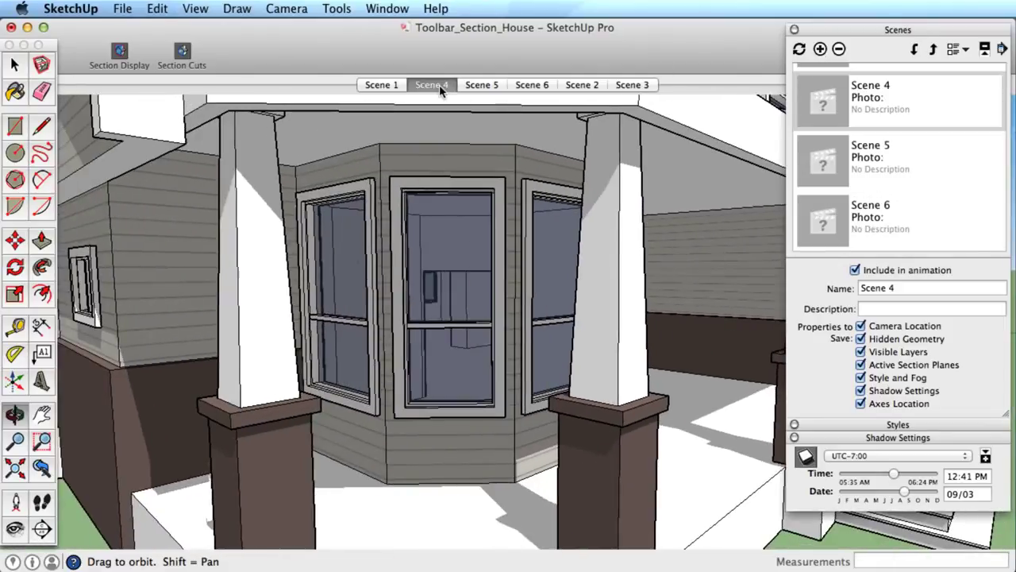
{"action": "left_click", "coordinate": [484, 83]}
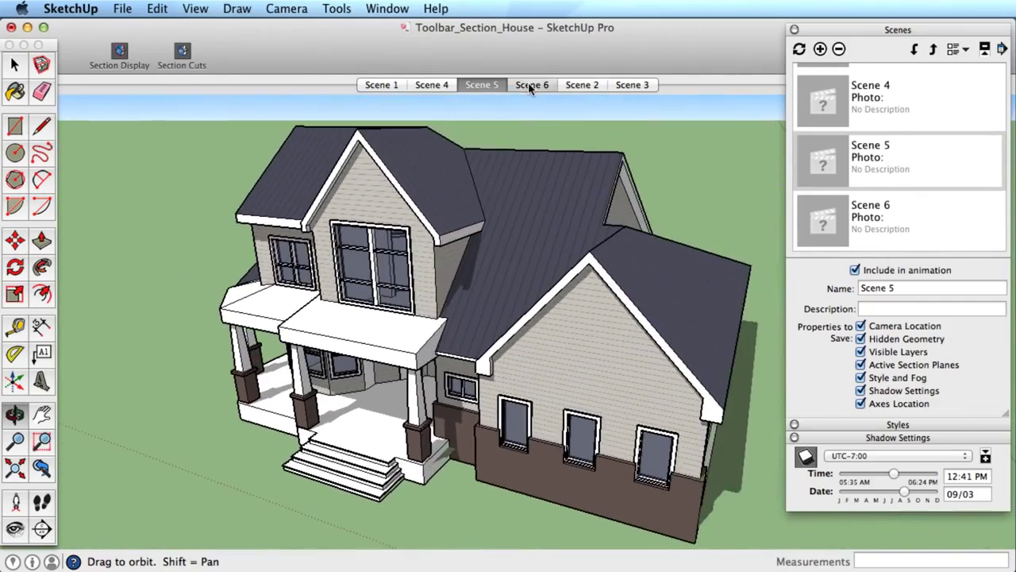
{"action": "left_click", "coordinate": [530, 85]}
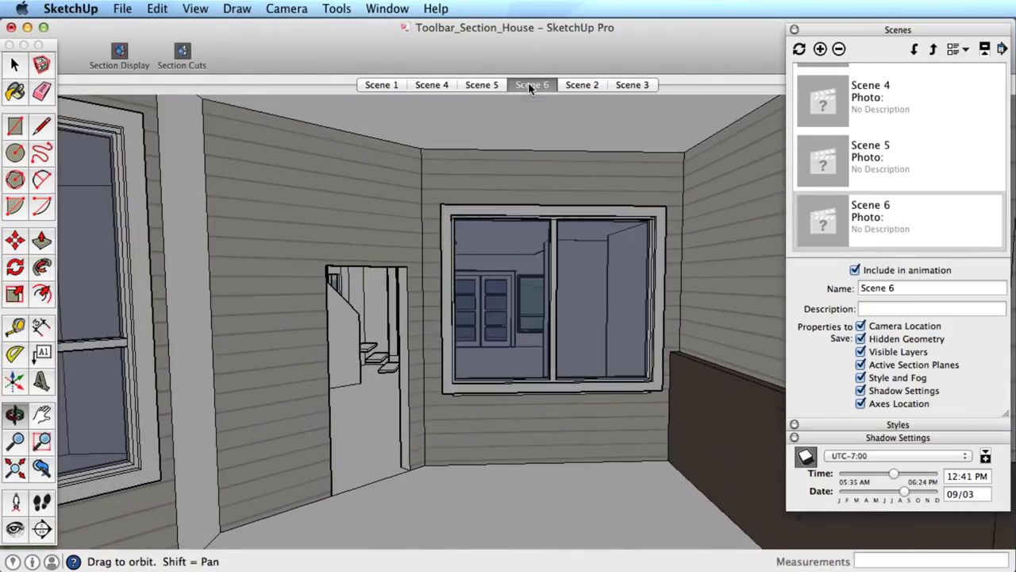
{"action": "left_click", "coordinate": [448, 83]}
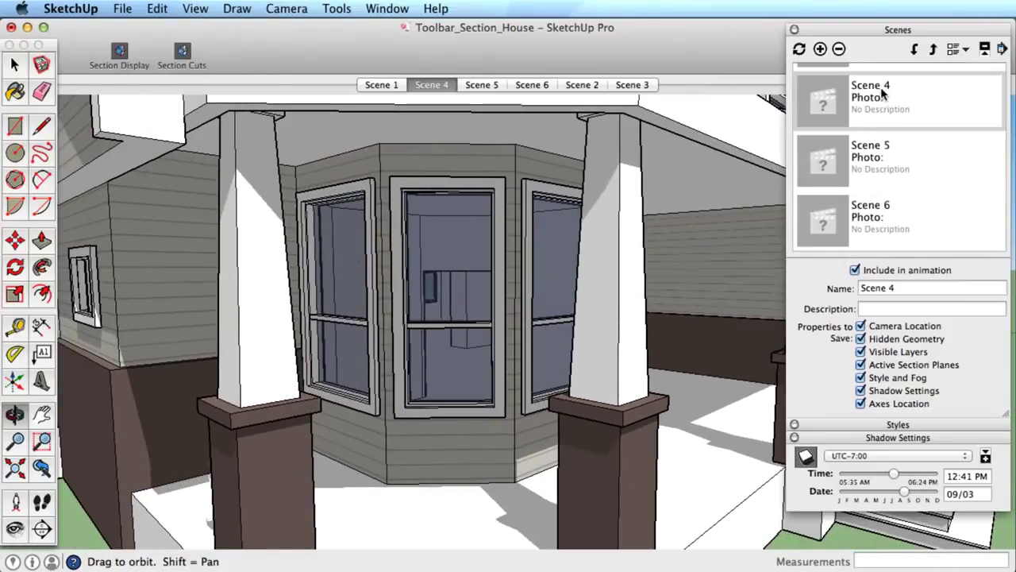
Step: Rename Scene 4 as Bay Window
{"action": "left_click", "coordinate": [886, 288]}
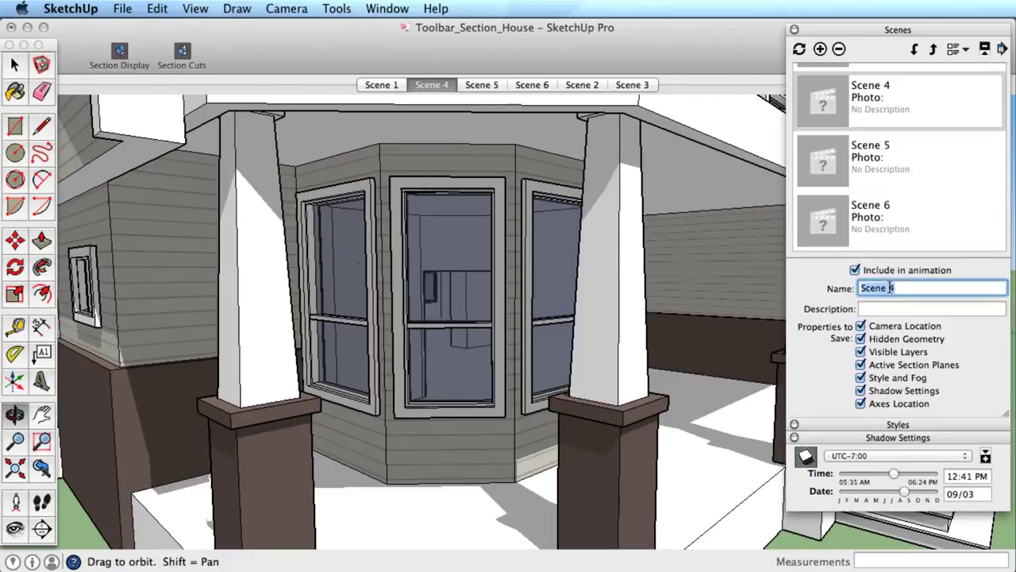
{"action": "type", "text": "Bay Window"}
{"action": "key", "text": "Return"}
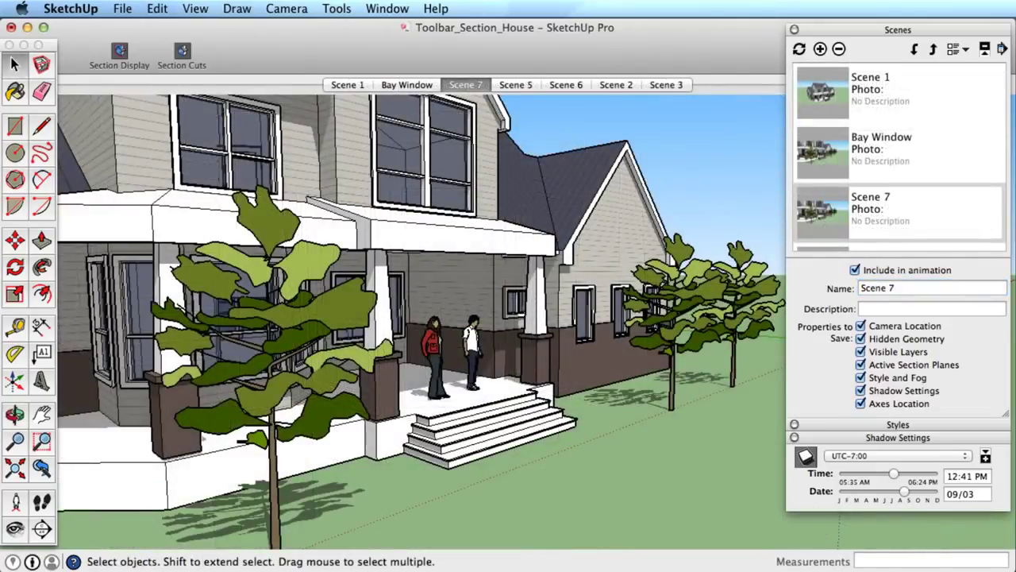
Step: Restrict the properties saved with Scene 7 to Hidden Geometry only
{"action": "left_click", "coordinate": [861, 326]}
{"action": "left_click", "coordinate": [861, 351]}
{"action": "left_click", "coordinate": [861, 365]}
{"action": "left_click", "coordinate": [860, 377]}
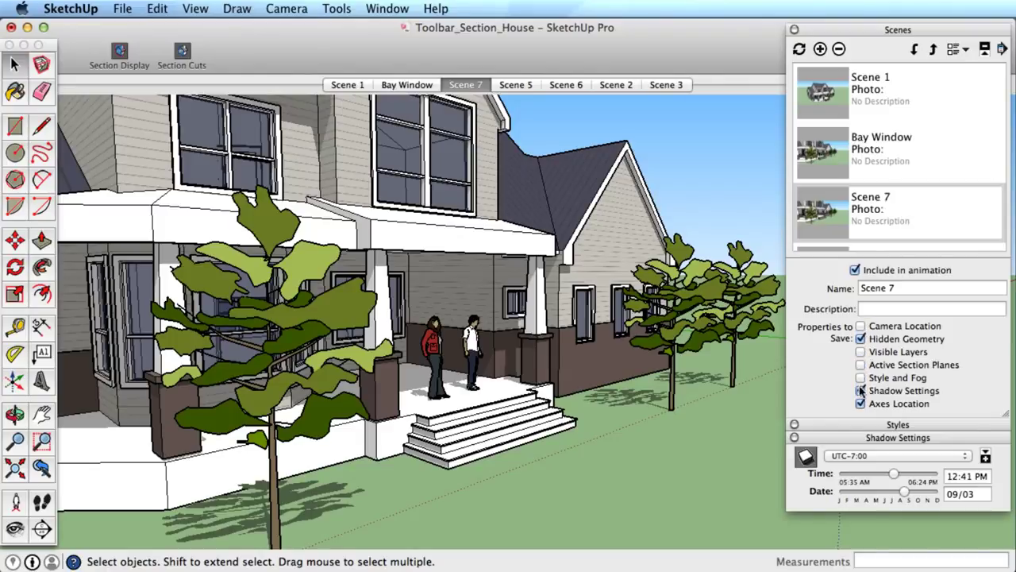
{"action": "left_click", "coordinate": [860, 390]}
Step: Hide the two people on the porch and save that state as a new scene after Scene 7
{"action": "left_click", "coordinate": [434, 337]}
{"action": "right_click", "coordinate": [481, 337]}
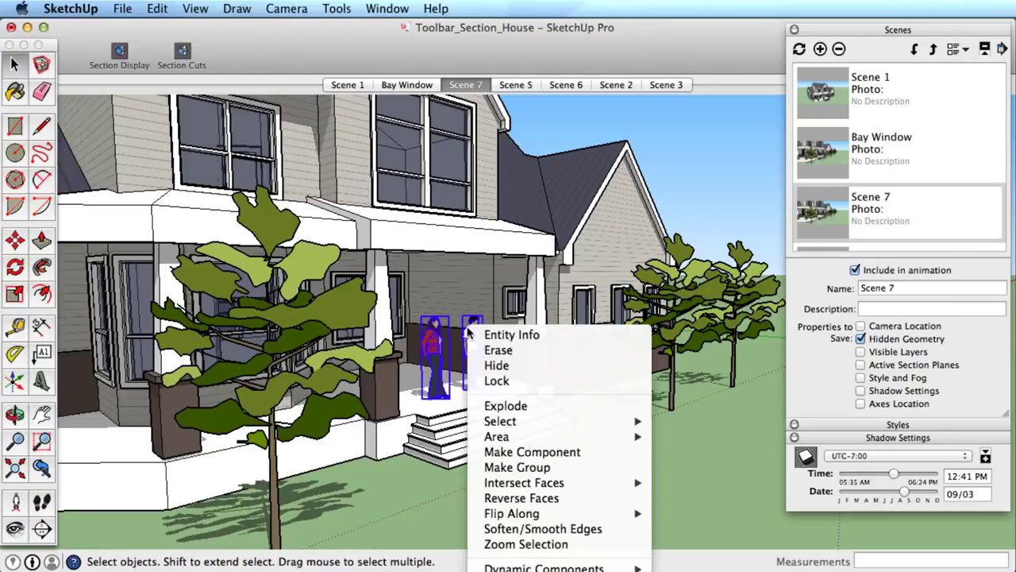
{"action": "left_click", "coordinate": [498, 367]}
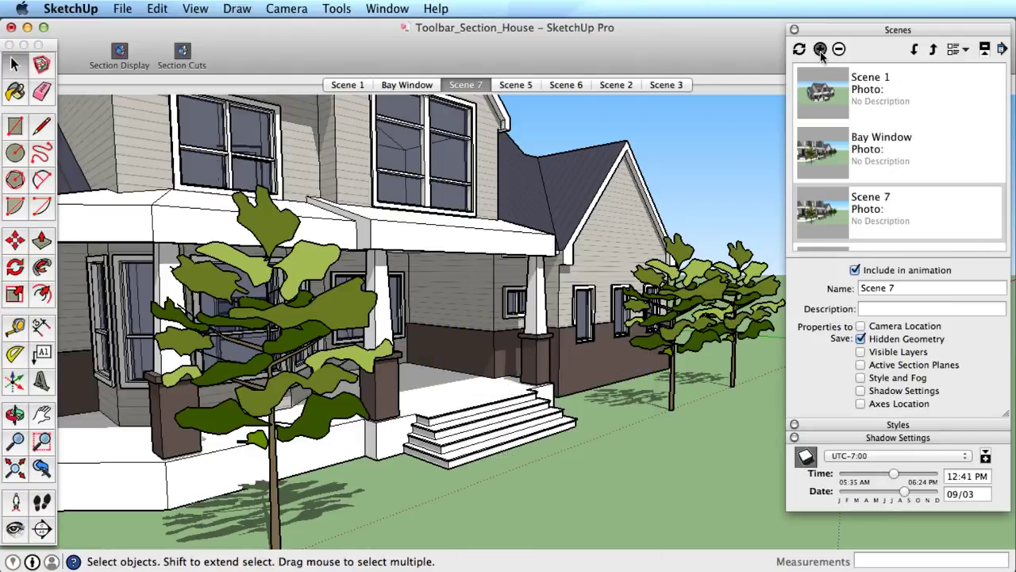
{"action": "left_click", "coordinate": [819, 49]}
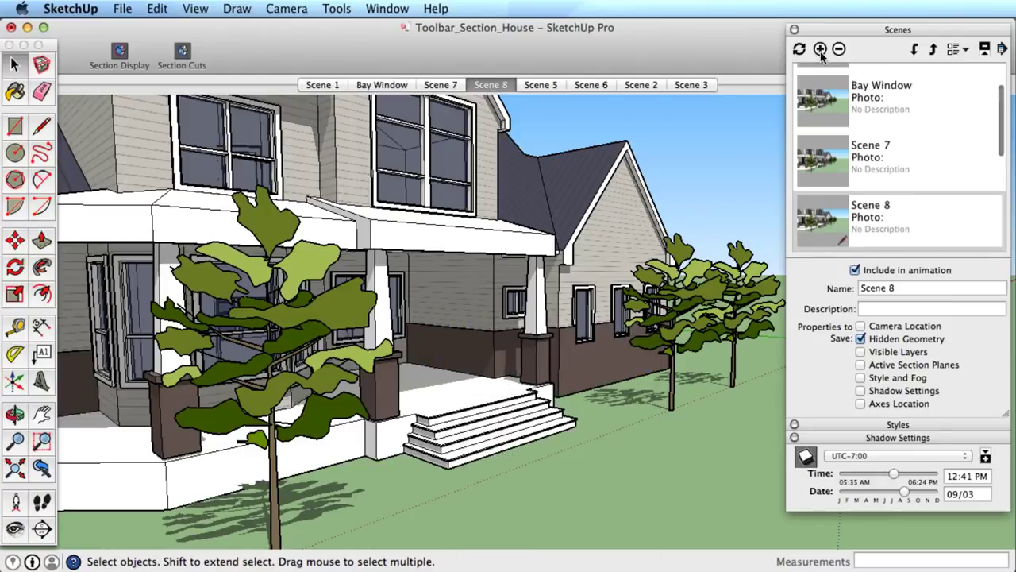
Step: Hide all three trees around the house and save that state as a new scene
{"action": "left_click", "coordinate": [331, 304]}
{"action": "left_click", "coordinate": [687, 278], "text": "shift"}
{"action": "left_click", "coordinate": [752, 272], "text": "shift"}
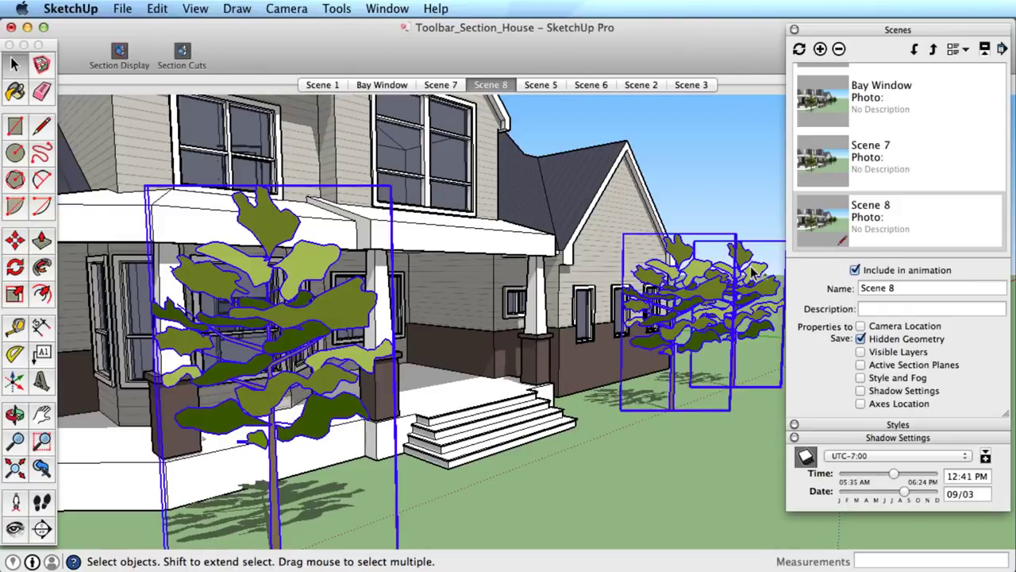
{"action": "right_click", "coordinate": [753, 273]}
{"action": "left_click", "coordinate": [766, 306]}
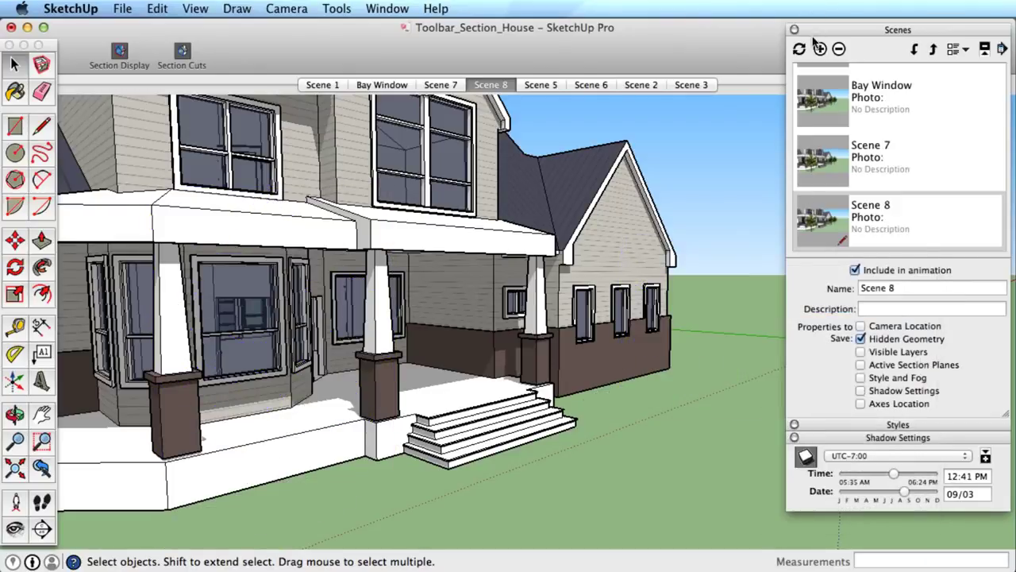
{"action": "left_click", "coordinate": [819, 48]}
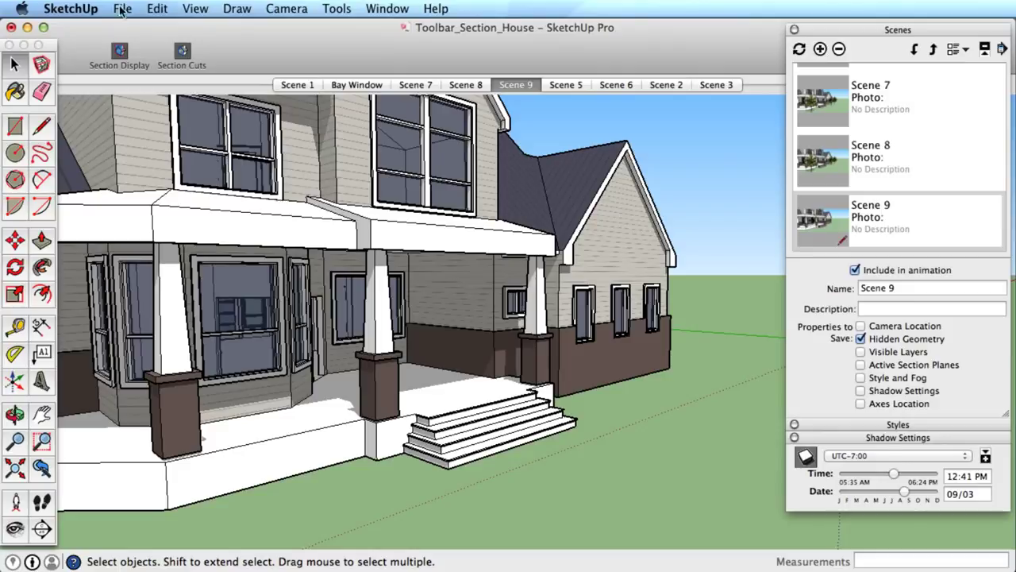
Step: Unhide all hidden people and trees and save that state as a new scene
{"action": "left_click", "coordinate": [156, 8]}
{"action": "mouse_move", "coordinate": [322, 229]}
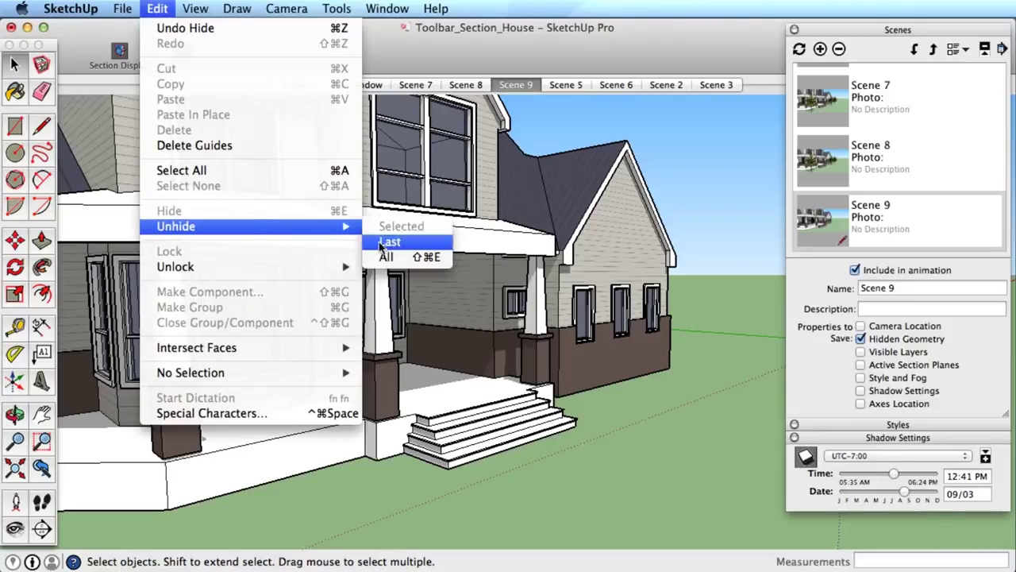
{"action": "left_click", "coordinate": [386, 256]}
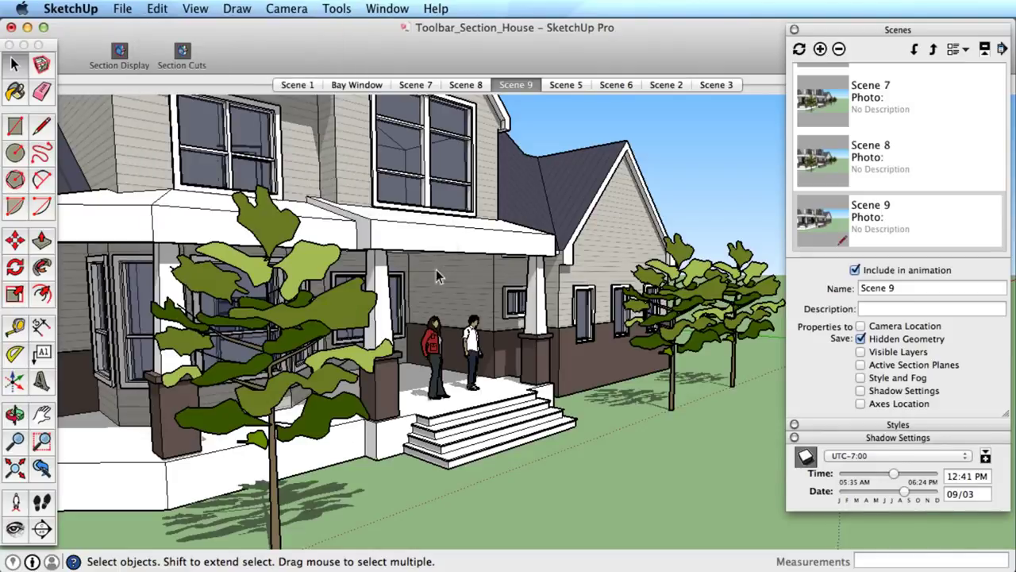
{"action": "left_click", "coordinate": [819, 48]}
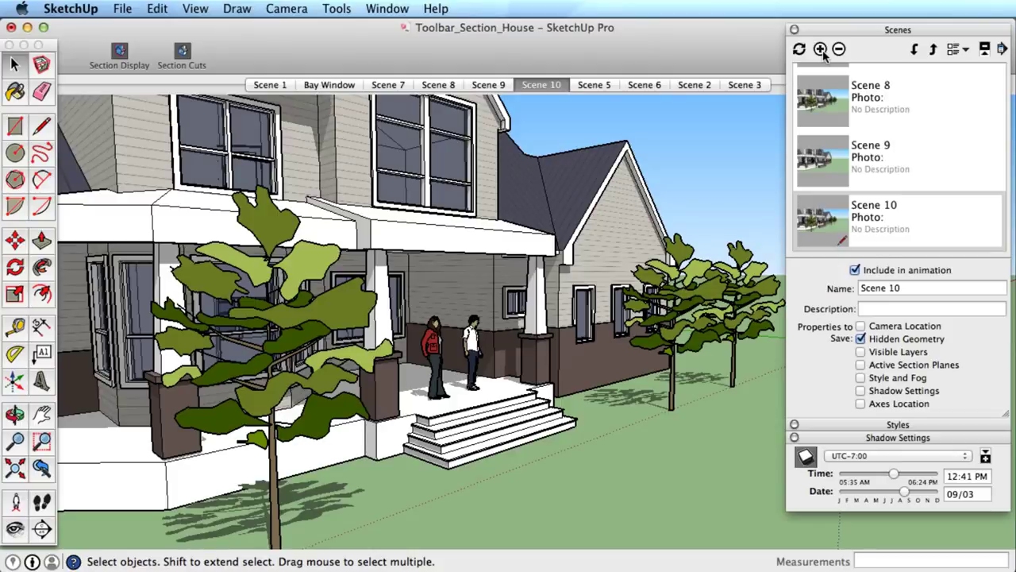
Step: Play back Scenes 7 to 10 to compare the hidden geometry saved in each
{"action": "left_click", "coordinate": [392, 85]}
{"action": "left_click", "coordinate": [443, 85]}
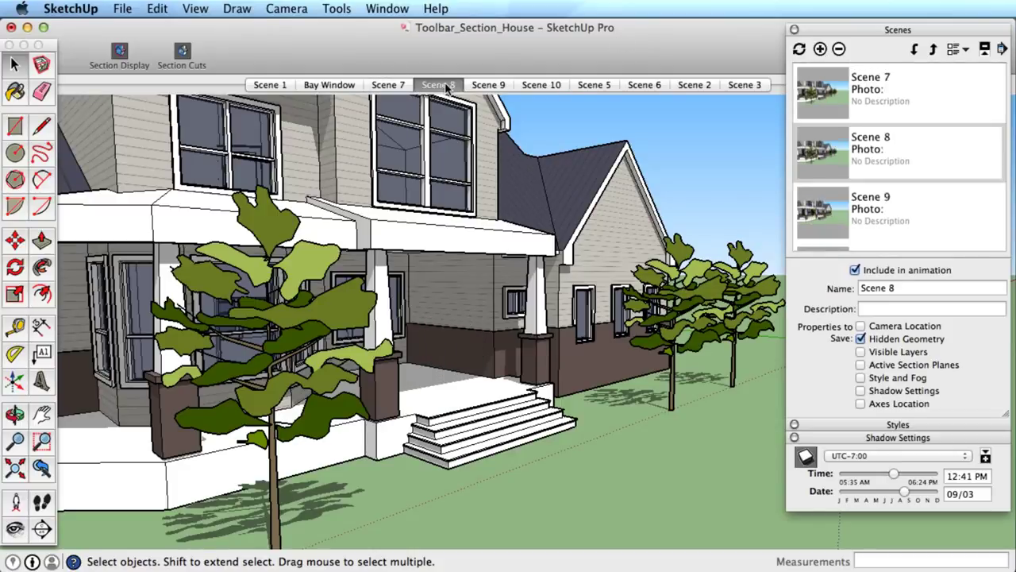
{"action": "left_click", "coordinate": [488, 85]}
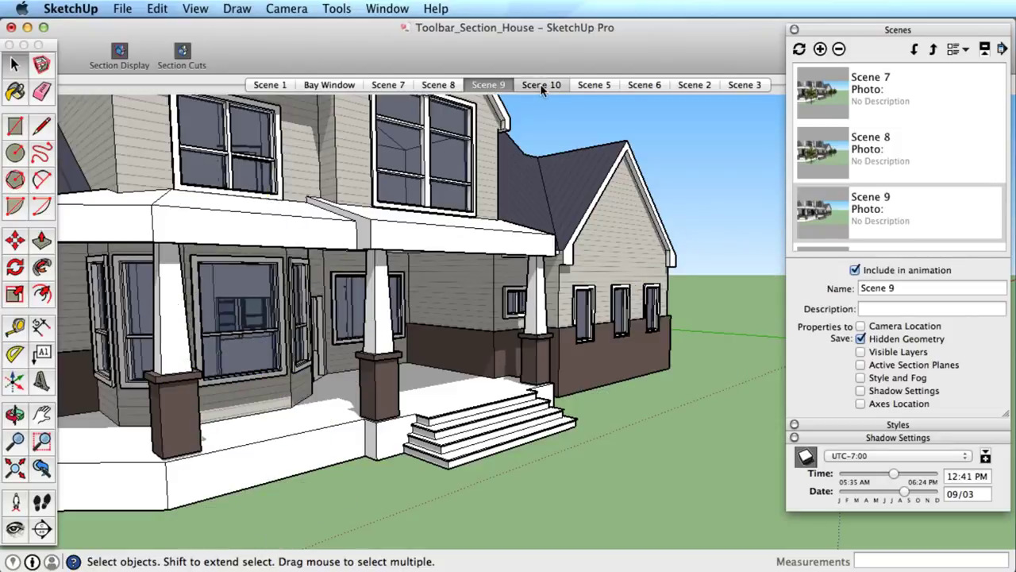
{"action": "left_click", "coordinate": [541, 85]}
{"action": "left_click", "coordinate": [389, 85]}
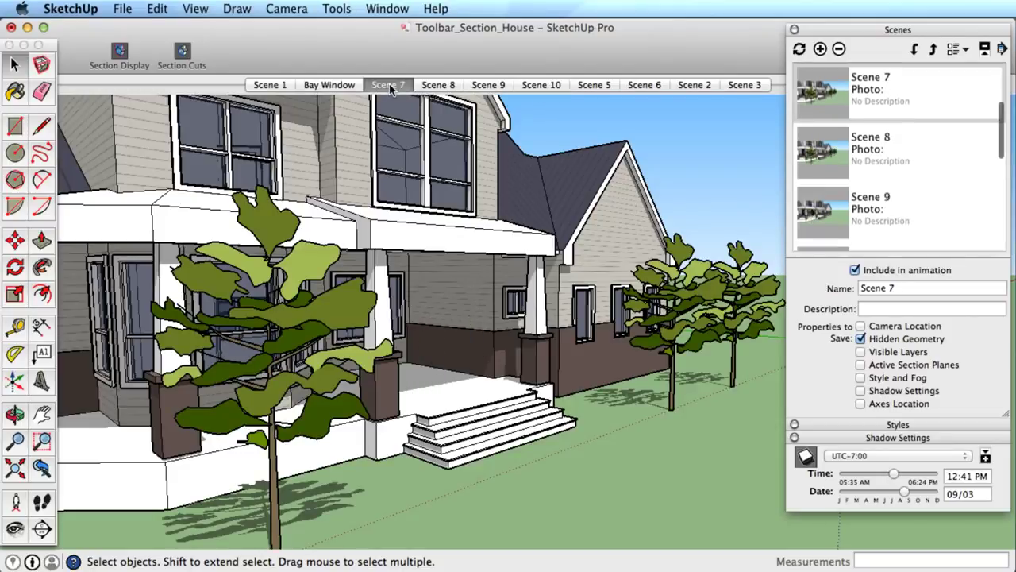
{"action": "left_click", "coordinate": [488, 85]}
{"action": "left_click", "coordinate": [543, 85]}
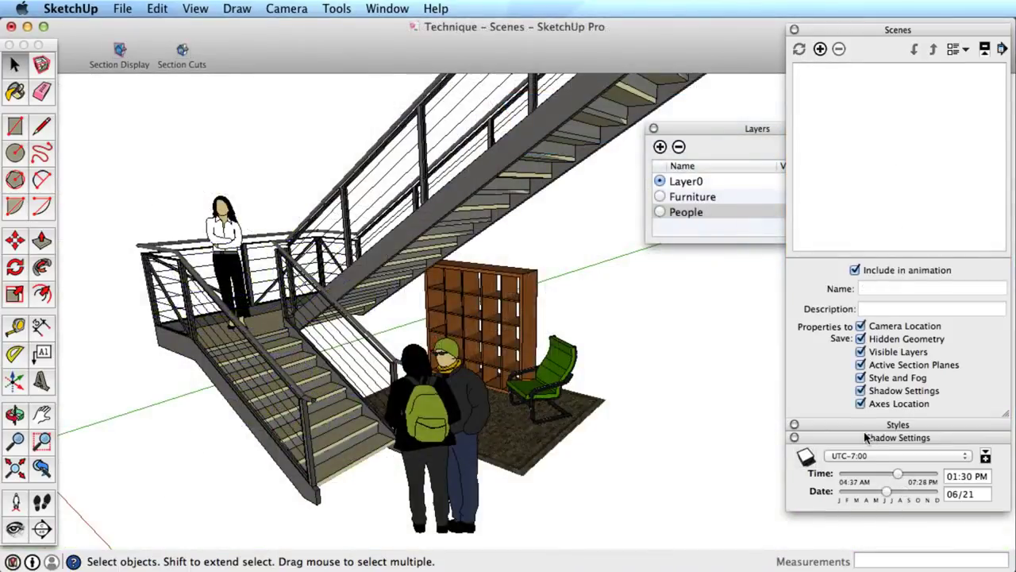
Step: In the staircase model, leave Visible Layers as the only property to save with scenes
{"action": "left_click", "coordinate": [862, 326]}
{"action": "left_click", "coordinate": [860, 339]}
{"action": "left_click", "coordinate": [861, 377]}
{"action": "left_click", "coordinate": [861, 391]}
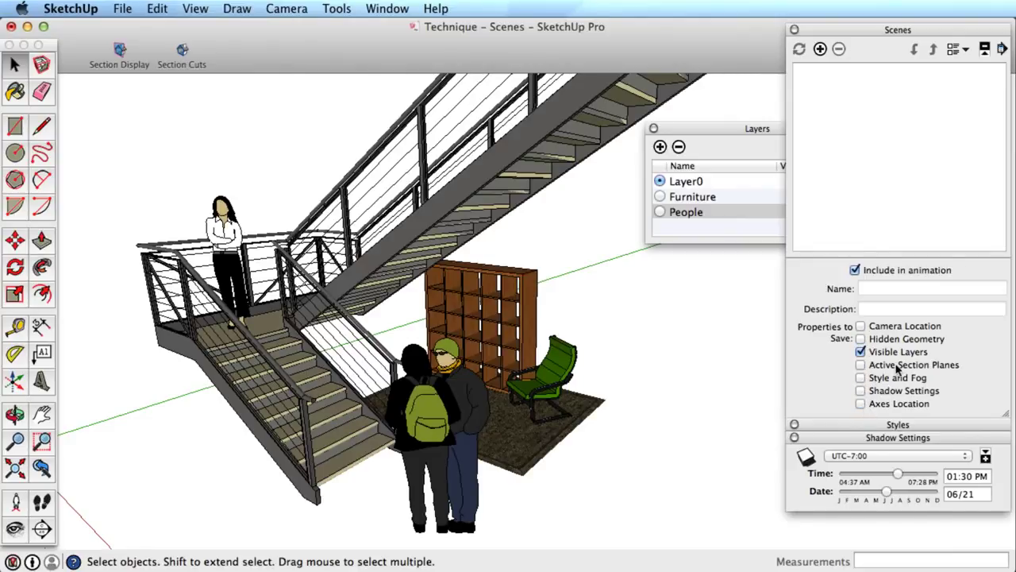
Step: Switch the People and Furniture layers off and back on to preview their effect on the staircase model
{"action": "left_click", "coordinate": [802, 210]}
{"action": "left_click", "coordinate": [800, 197]}
{"action": "left_click", "coordinate": [801, 211]}
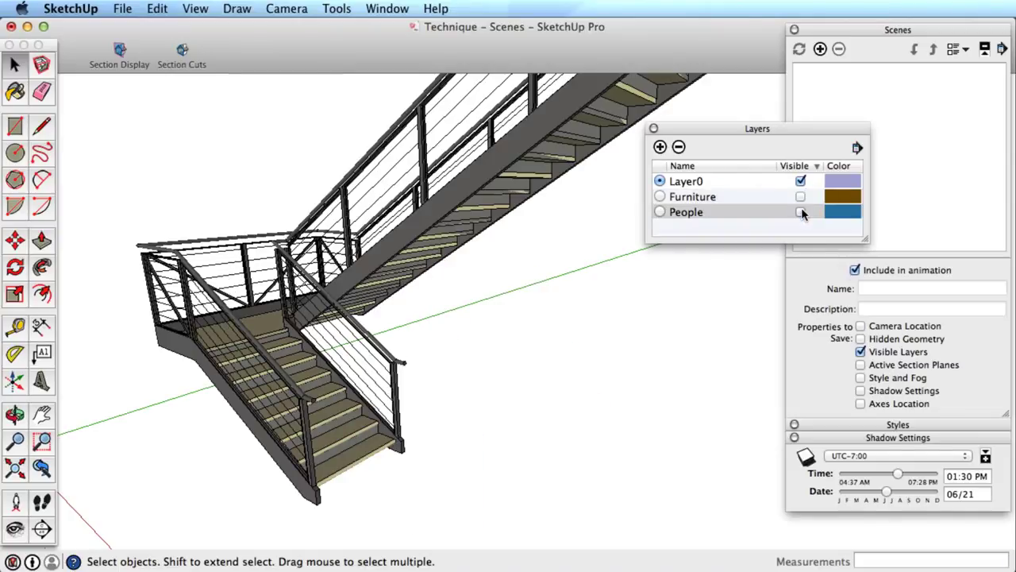
{"action": "left_click", "coordinate": [801, 211]}
{"action": "left_click", "coordinate": [801, 197]}
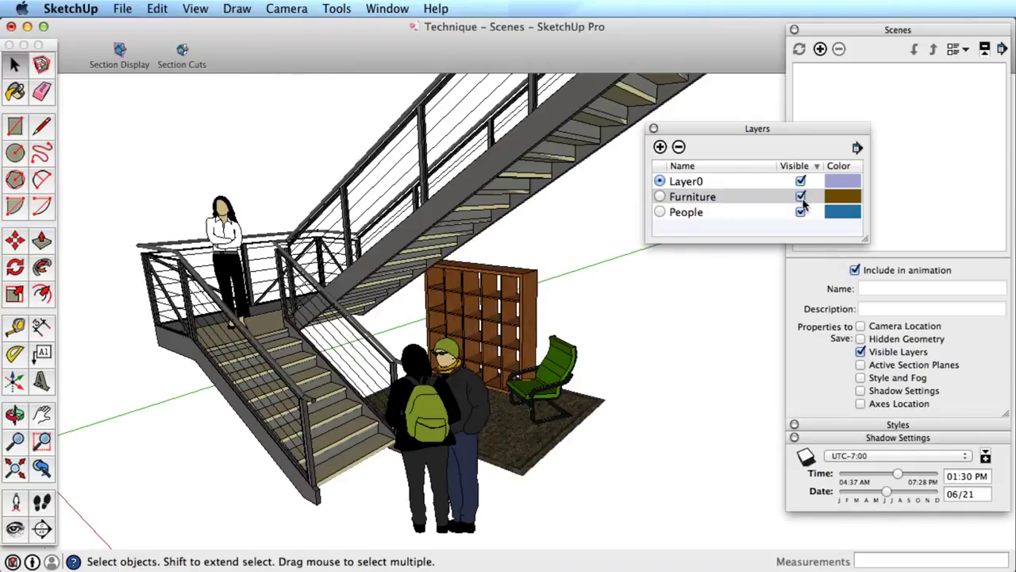
Step: Hide the People layer and save the staircase with its furniture as the first scene
{"action": "left_click", "coordinate": [801, 212]}
{"action": "left_click", "coordinate": [822, 50]}
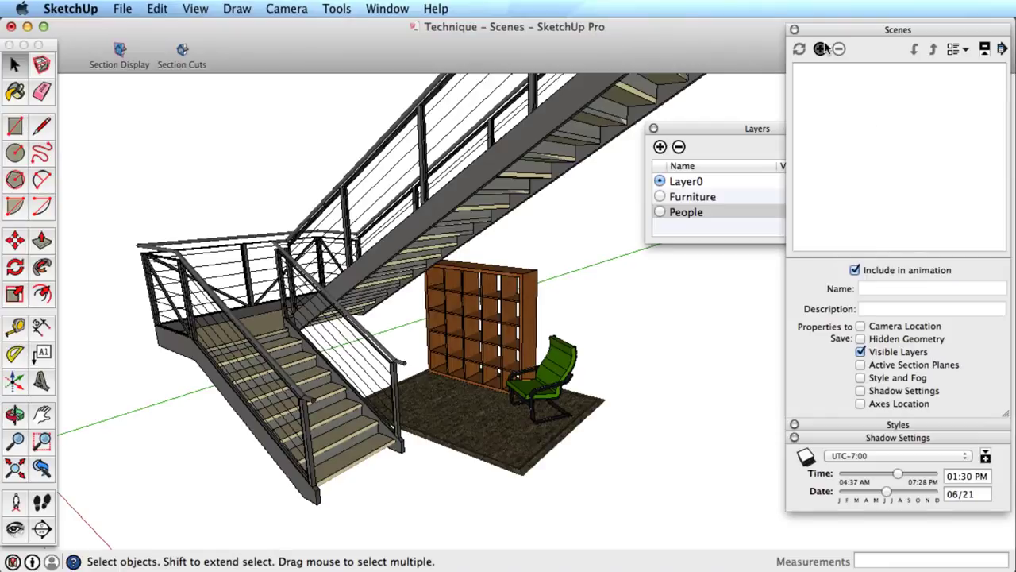
{"action": "left_click", "coordinate": [820, 48]}
Step: Show the People layer, hide the Furniture layer and save that state as a second scene
{"action": "left_click", "coordinate": [767, 234]}
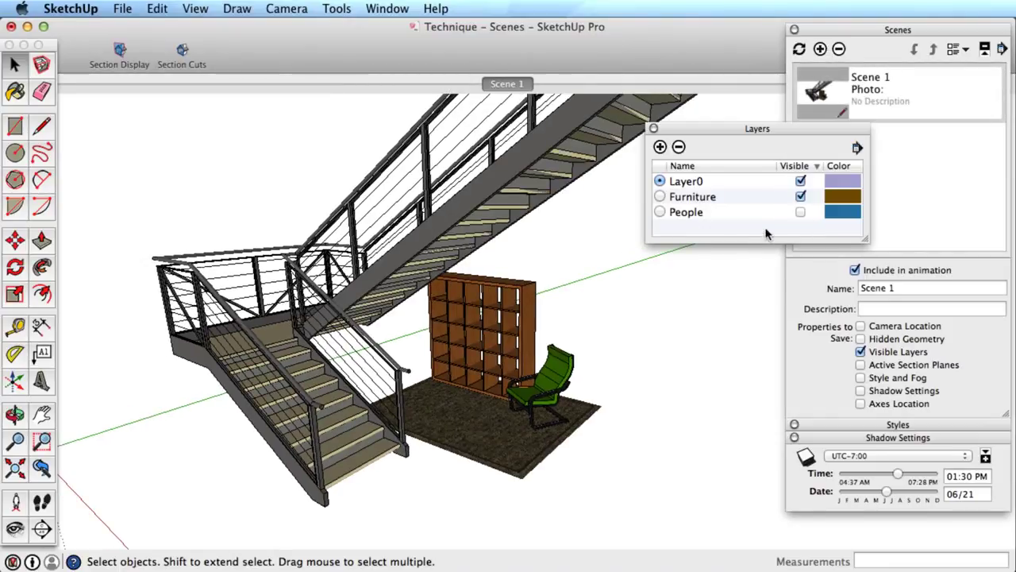
{"action": "left_click", "coordinate": [801, 212]}
{"action": "left_click", "coordinate": [800, 197]}
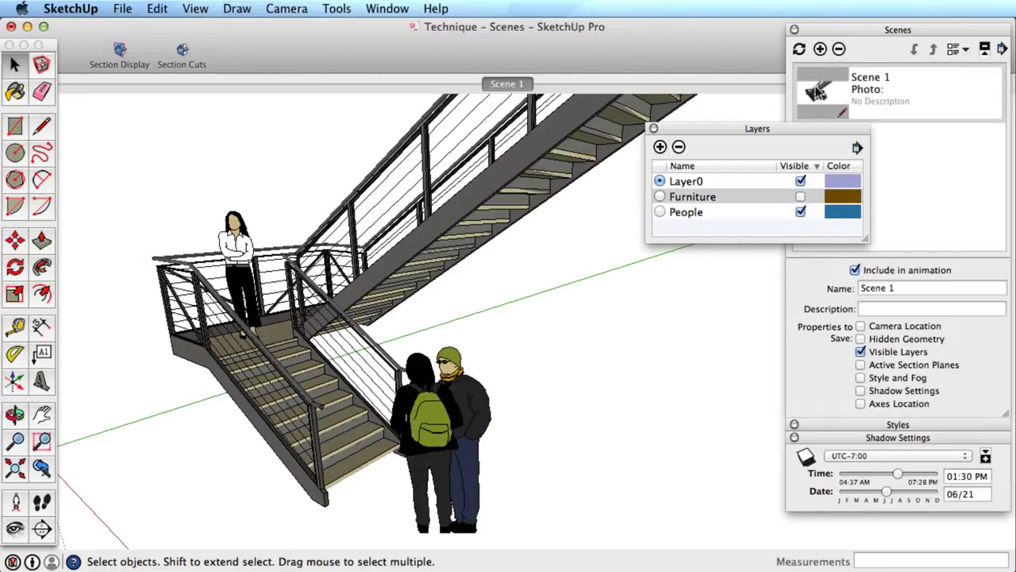
{"action": "left_click", "coordinate": [820, 50]}
{"action": "left_click", "coordinate": [820, 49]}
Step: Show the Furniture layer again and save a third scene with both people and furniture
{"action": "left_click", "coordinate": [748, 239]}
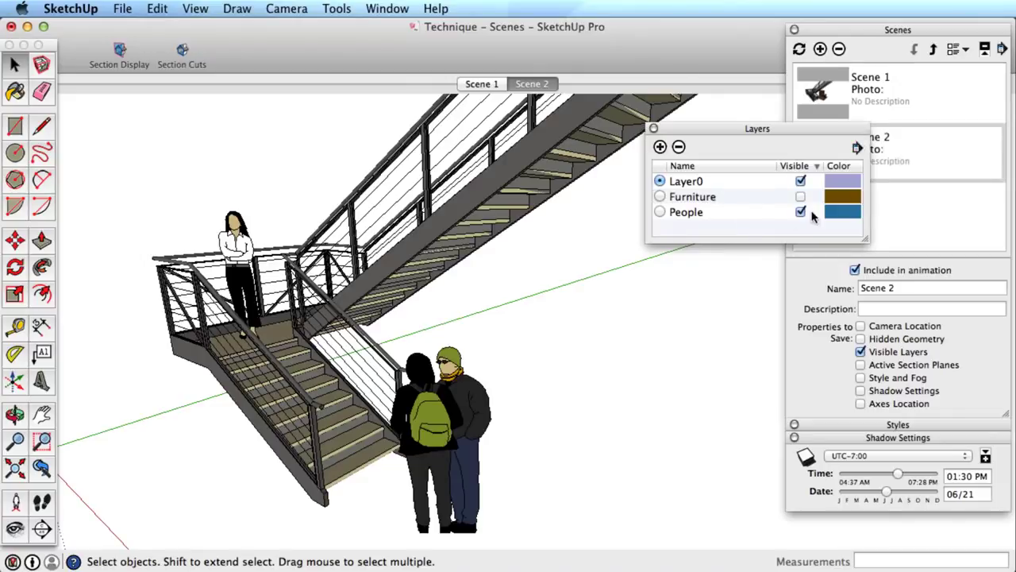
{"action": "left_click", "coordinate": [800, 196]}
{"action": "left_click", "coordinate": [820, 49]}
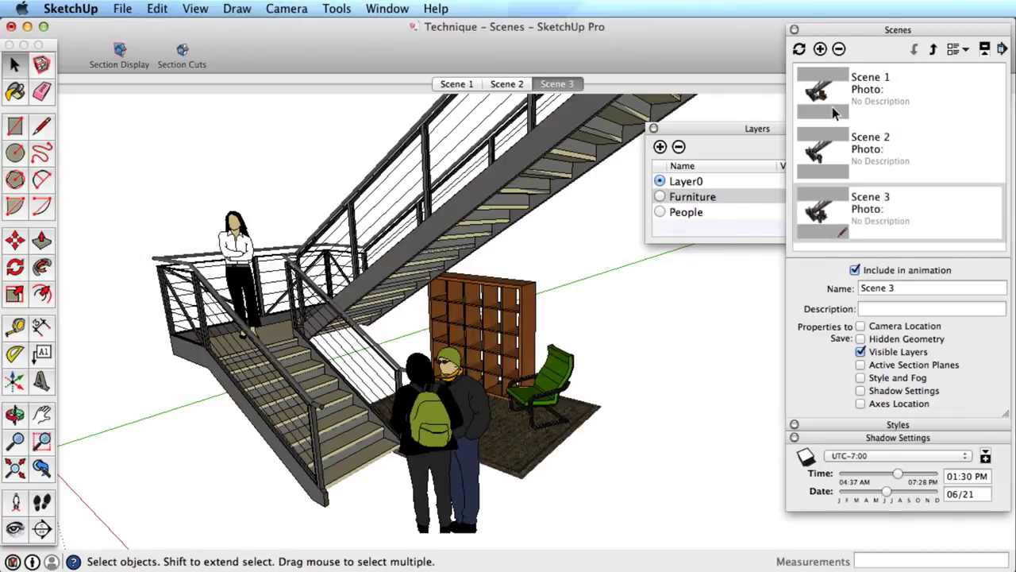
Step: Play back Scenes 1, 2 and 3 to compare their layer visibility
{"action": "left_click", "coordinate": [449, 84]}
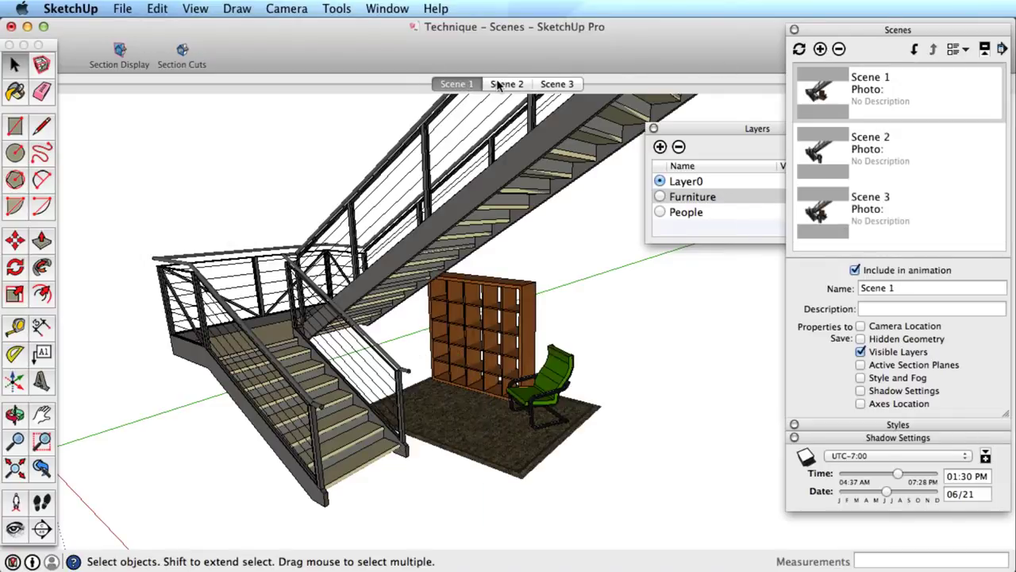
{"action": "left_click", "coordinate": [505, 83]}
{"action": "left_click", "coordinate": [559, 84]}
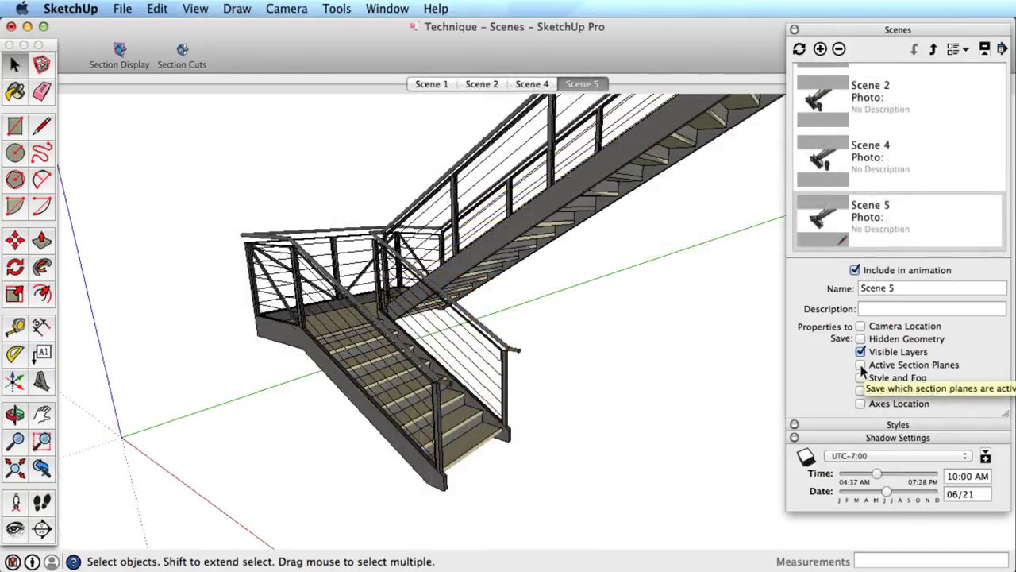
Step: With Active Section Planes as the only saved property, save a new scene of a horizontal section cut through the stair landing
{"action": "left_click", "coordinate": [861, 365]}
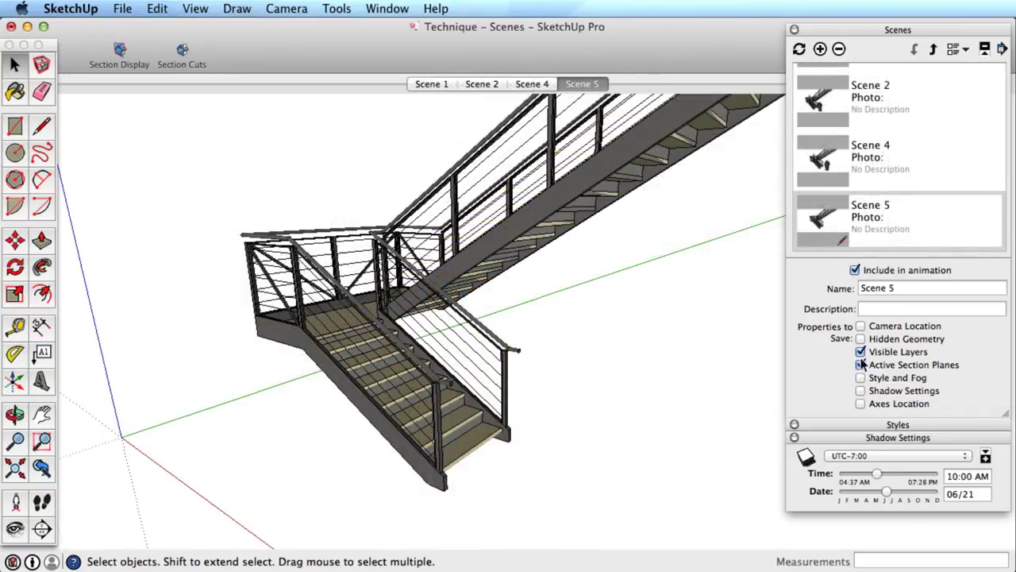
{"action": "left_click", "coordinate": [860, 351]}
{"action": "left_click", "coordinate": [40, 530]}
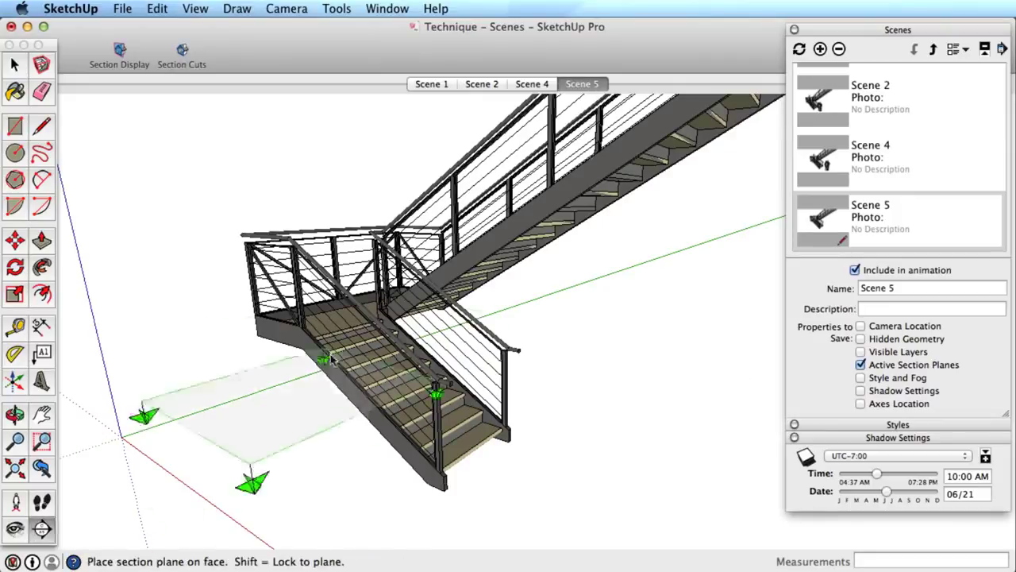
{"action": "left_click", "coordinate": [340, 309]}
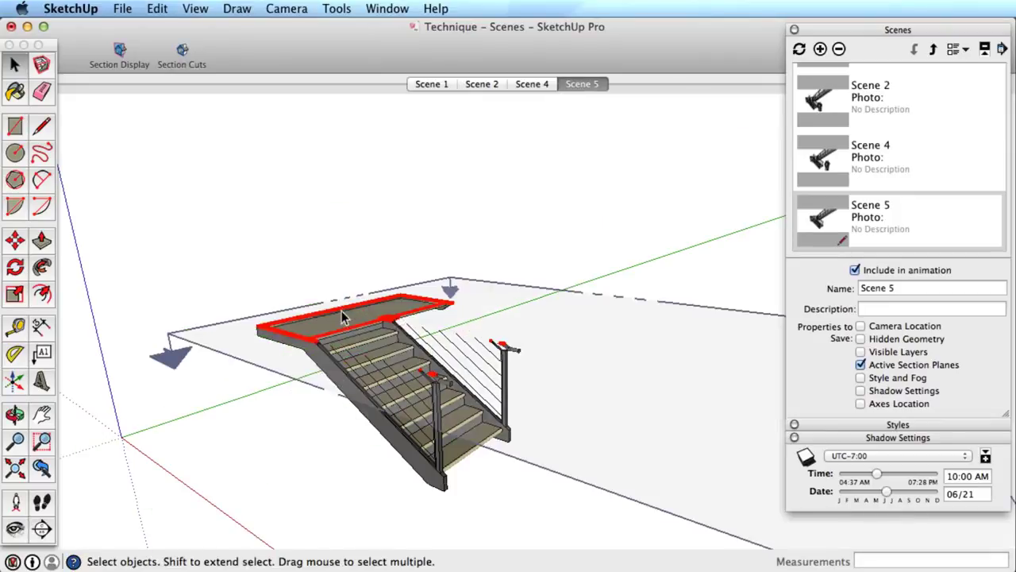
{"action": "left_click", "coordinate": [820, 48]}
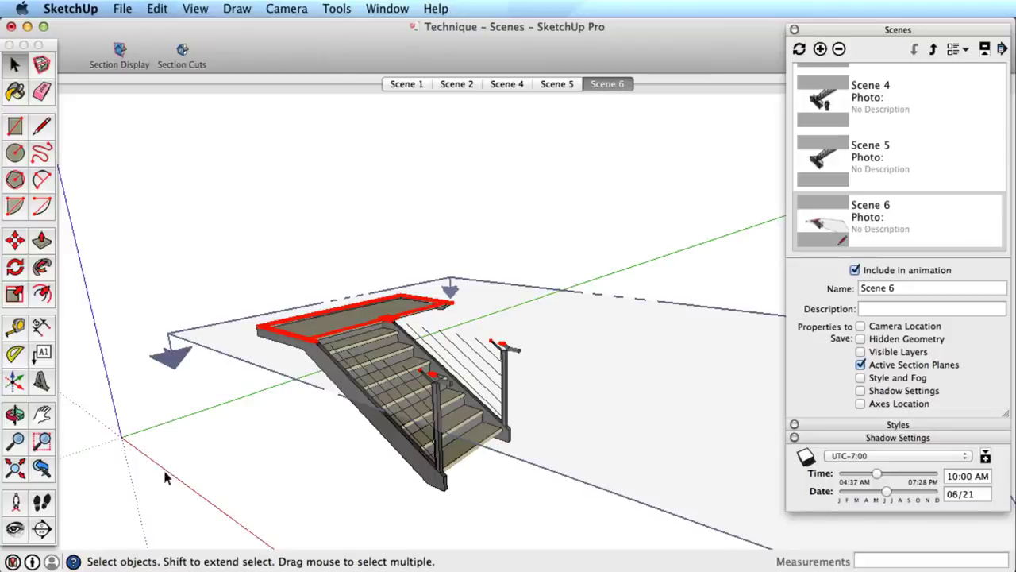
Step: Place a vertical section plane lengthwise through the lower stair flight and save the cut as a new scene
{"action": "left_click", "coordinate": [42, 528]}
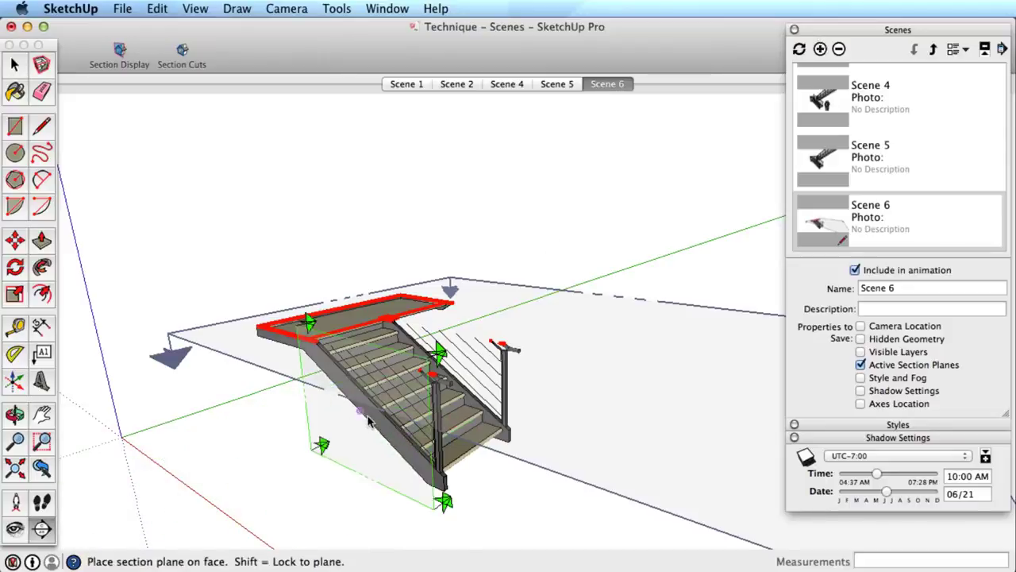
{"action": "left_click", "coordinate": [435, 332]}
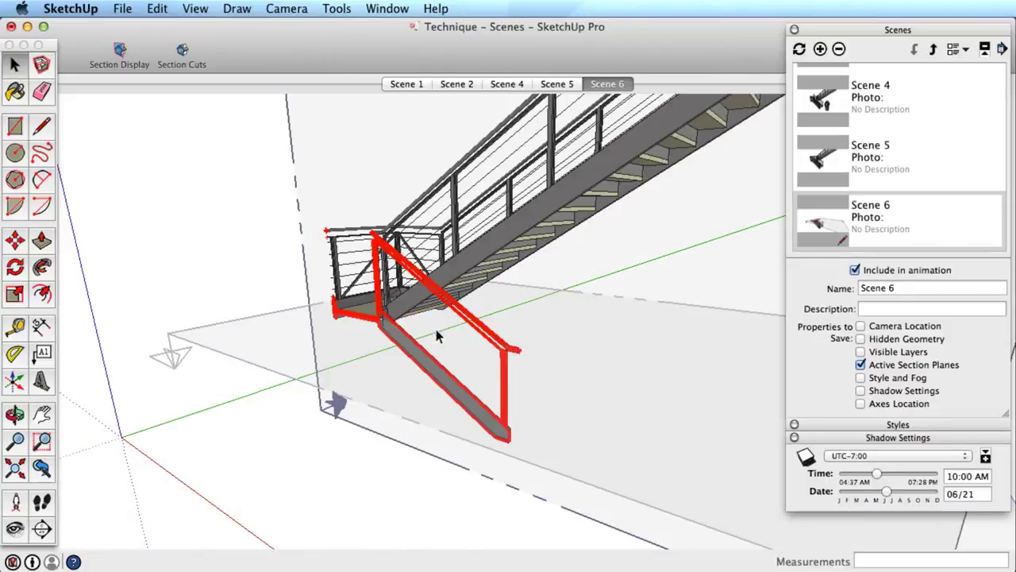
{"action": "left_click", "coordinate": [820, 49]}
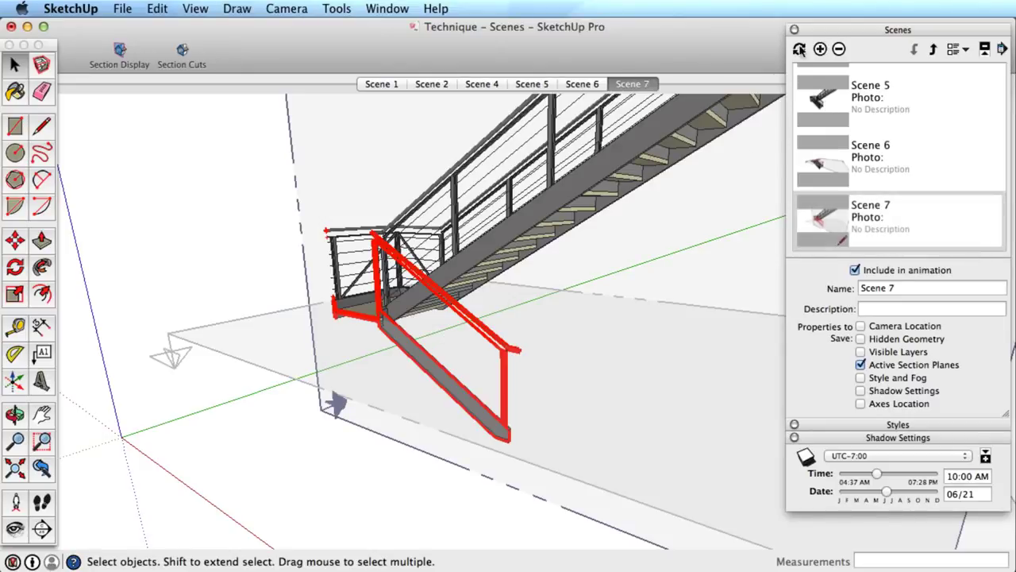
Step: Play back Scenes 6 and 7 to compare their section cuts
{"action": "left_click", "coordinate": [588, 84]}
{"action": "left_click", "coordinate": [635, 85]}
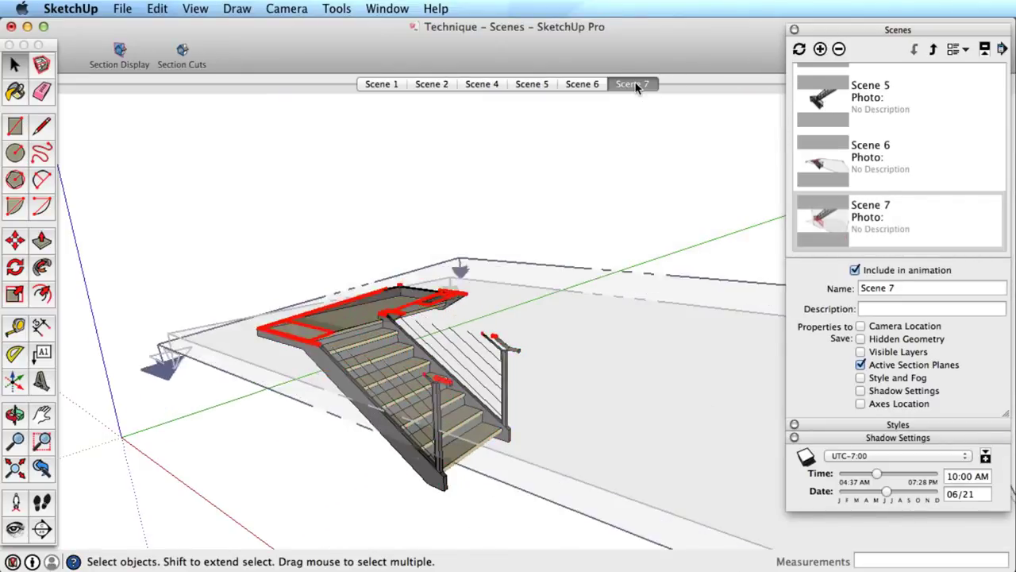
Step: Place a vertical section plane crosswise through the stair landing's railing and save the cut as a new scene
{"action": "left_click", "coordinate": [42, 529]}
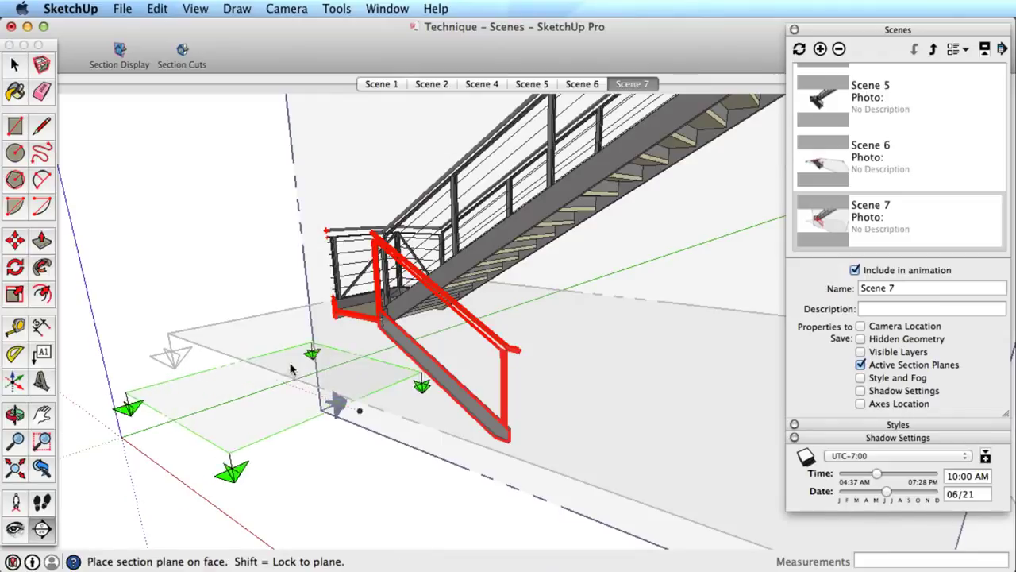
{"action": "left_click", "coordinate": [367, 310]}
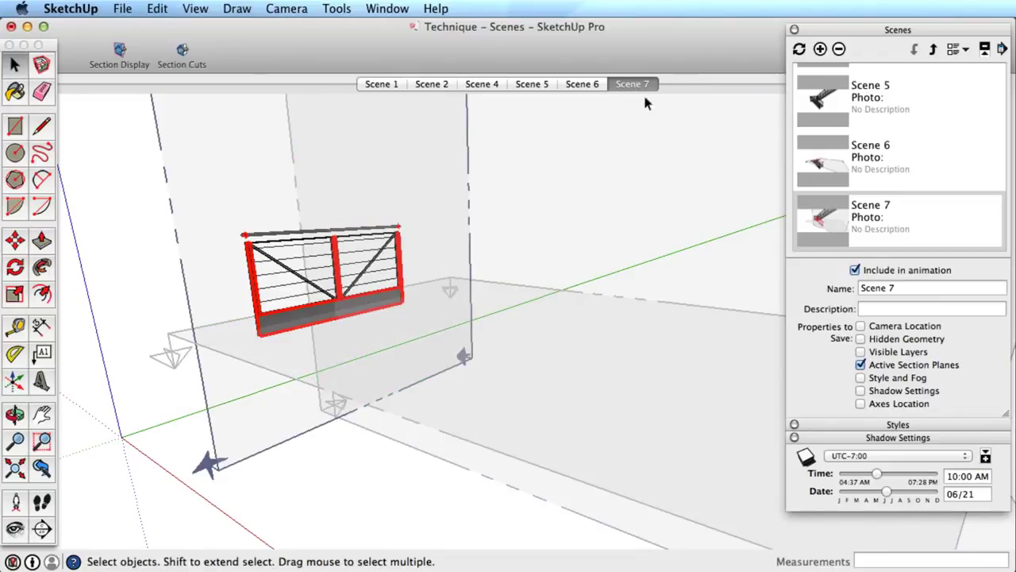
{"action": "left_click", "coordinate": [820, 48]}
Step: Play back Scenes 7, 8 and 6 to compare their section cuts
{"action": "left_click", "coordinate": [617, 83]}
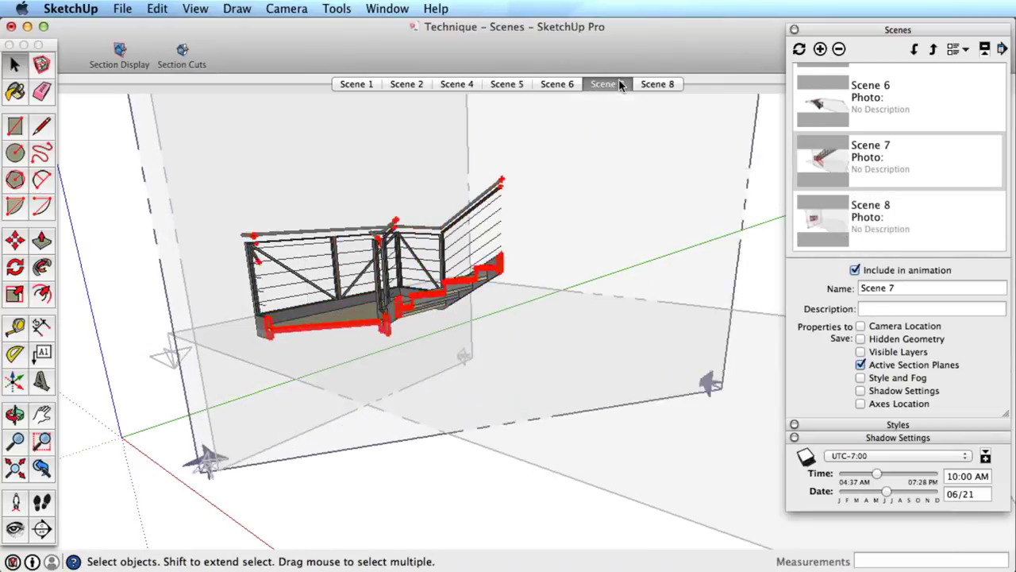
{"action": "left_click", "coordinate": [657, 84]}
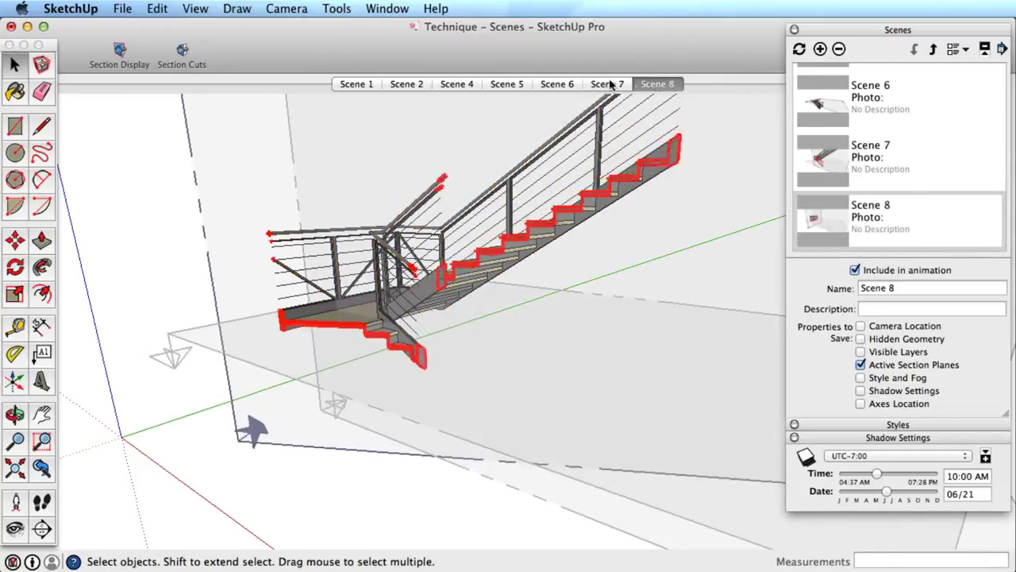
{"action": "left_click", "coordinate": [566, 84]}
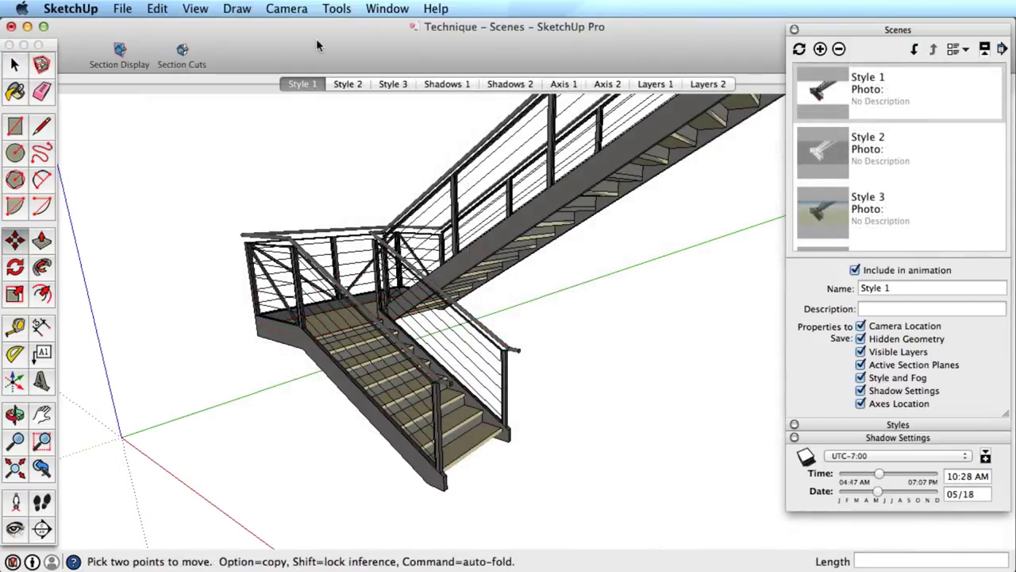
Step: Play back the Style 2, Style 3, Shadows 1 and Shadows 2 scenes to compare their styles and shadow settings
{"action": "left_click", "coordinate": [347, 84]}
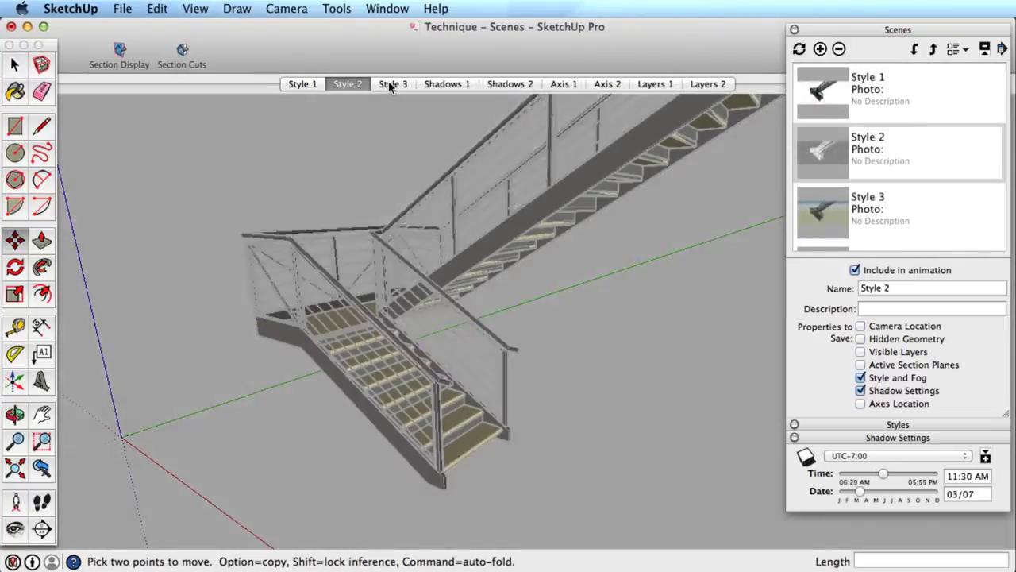
{"action": "left_click", "coordinate": [391, 84]}
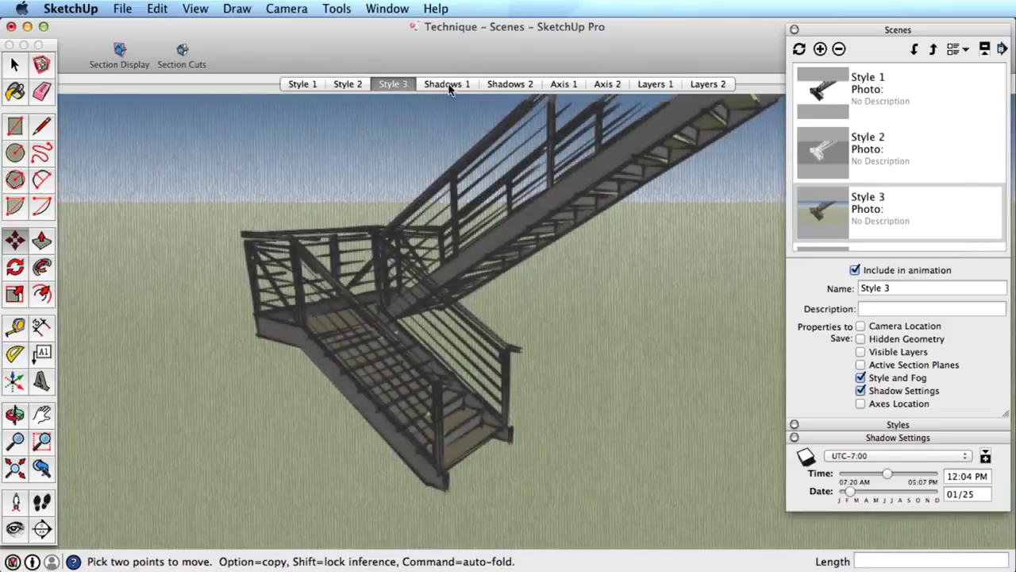
{"action": "left_click", "coordinate": [449, 84]}
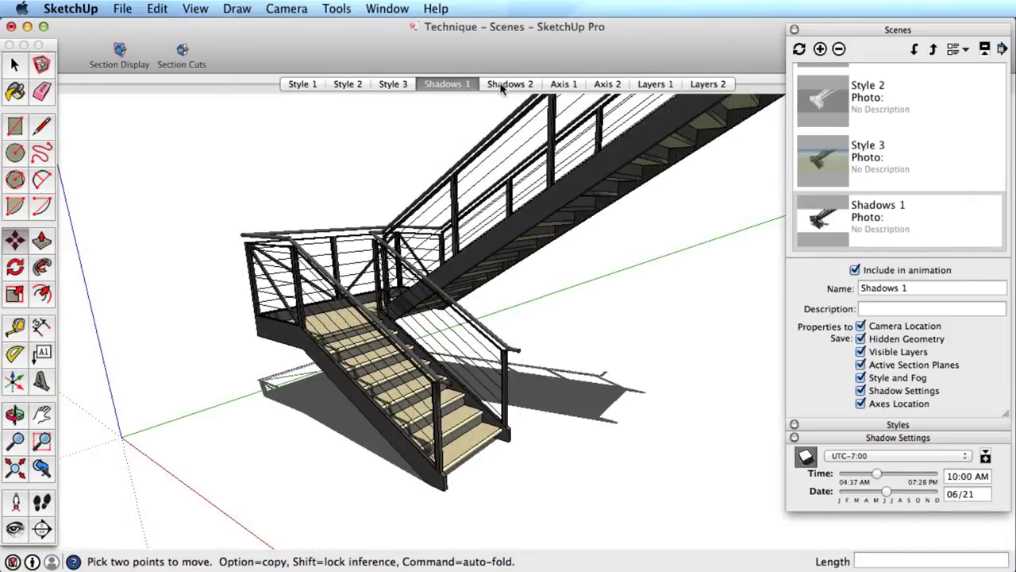
{"action": "left_click", "coordinate": [501, 88]}
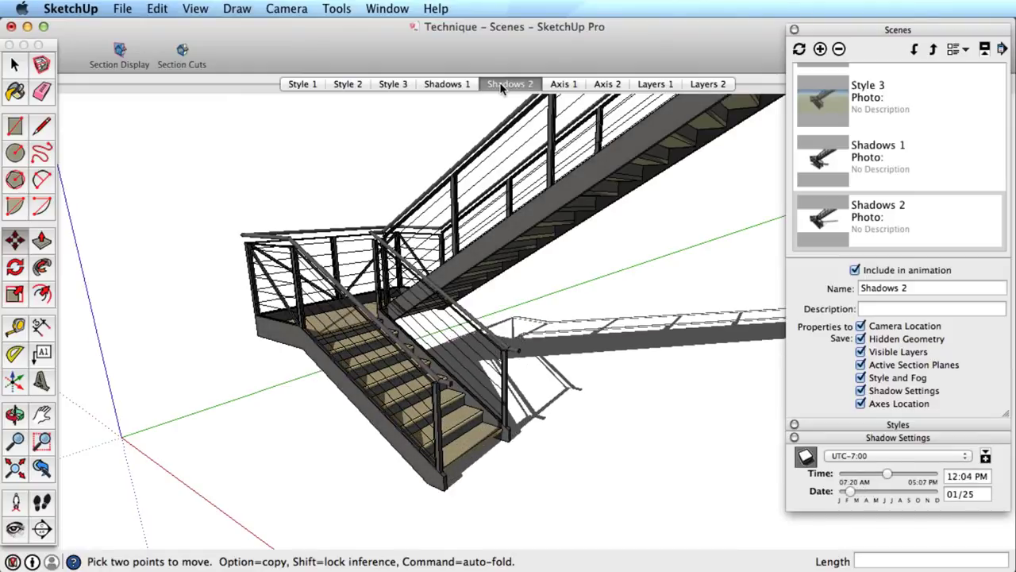
{"action": "left_click", "coordinate": [450, 84]}
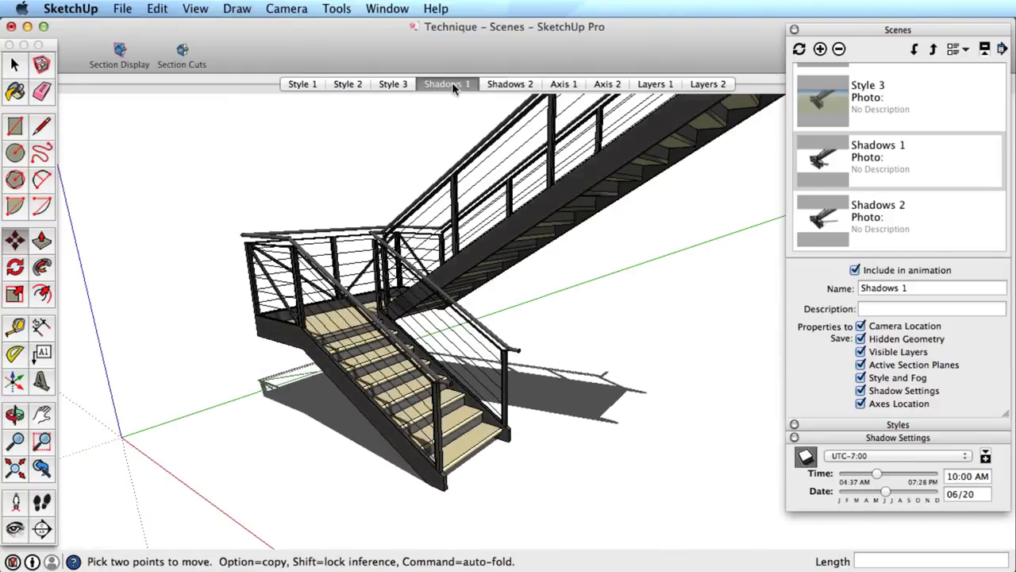
Step: Switch between the Axis 1, Axis 2 and Layers 1 scenes to compare their axes locations and visible layers
{"action": "left_click", "coordinate": [565, 85]}
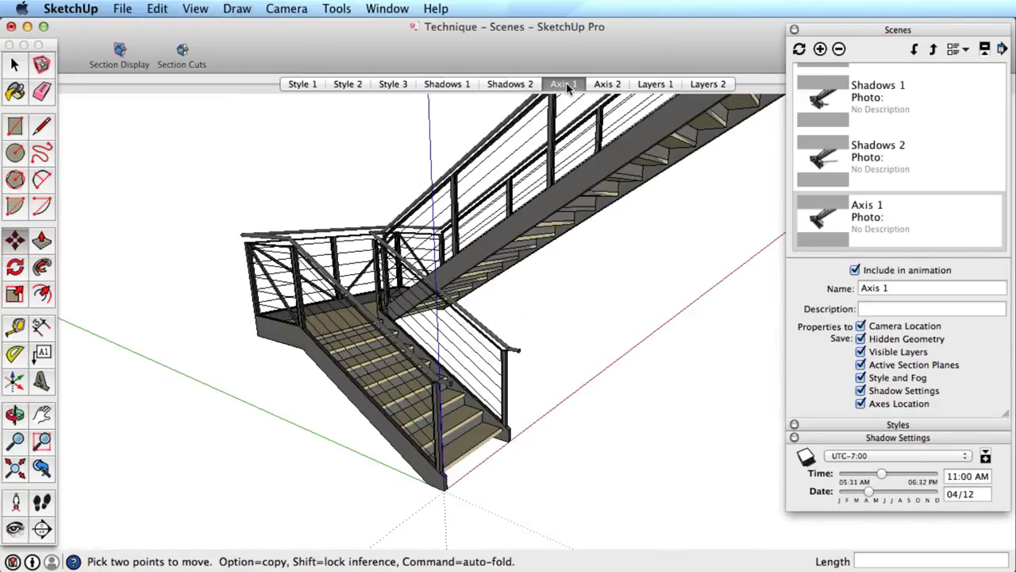
{"action": "left_click", "coordinate": [608, 86]}
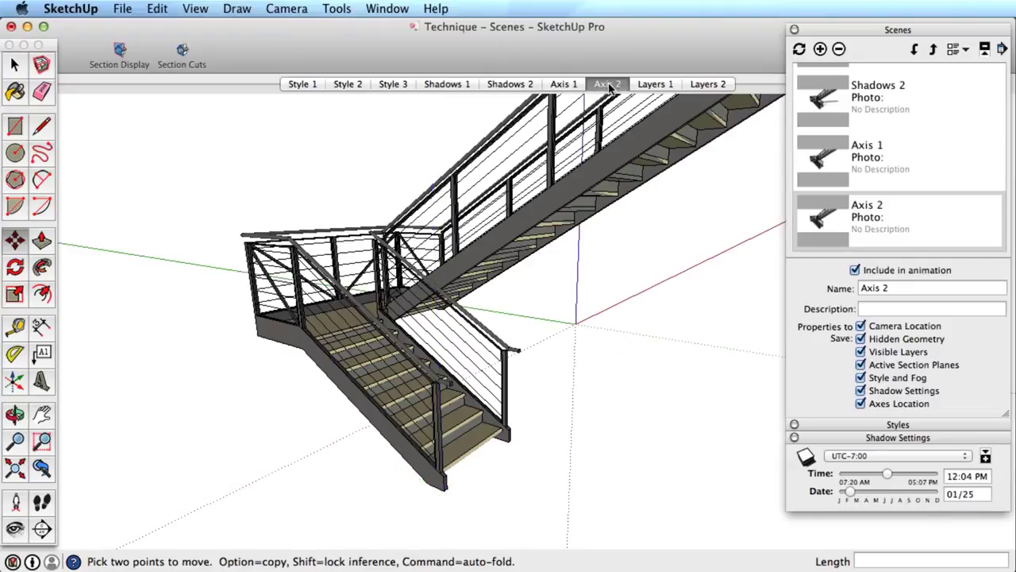
{"action": "left_click", "coordinate": [564, 86]}
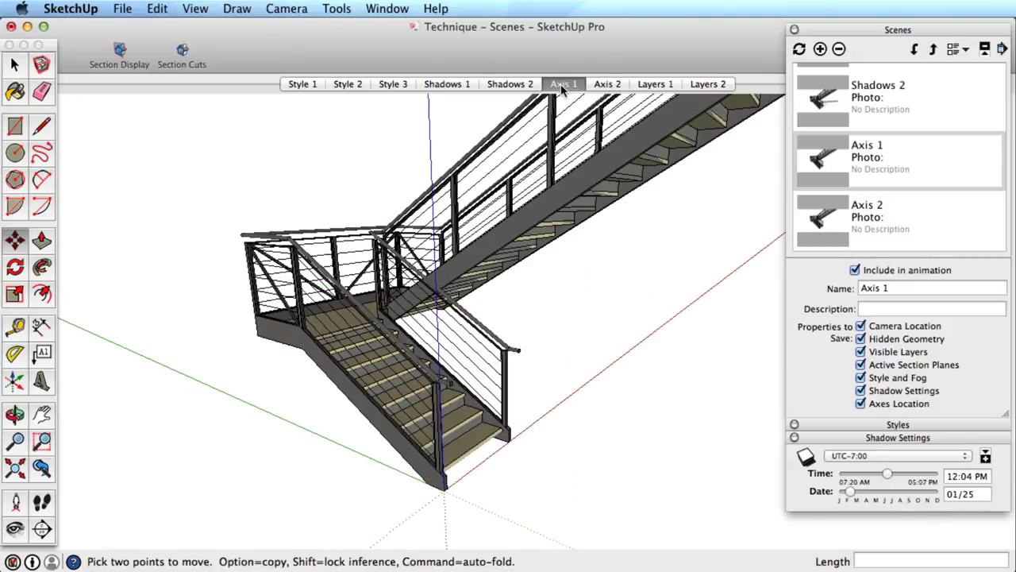
{"action": "left_click", "coordinate": [641, 85]}
{"action": "left_click", "coordinate": [608, 86]}
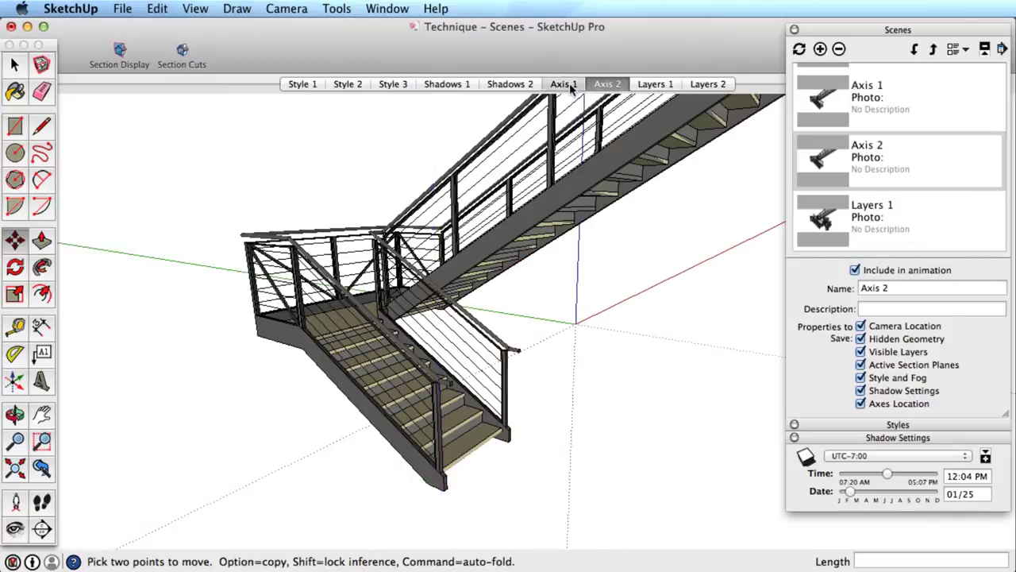
{"action": "left_click", "coordinate": [569, 82]}
Step: Play back the Layers 2, Axis 1, Shadows 1 and Shadows 2 scenes to review their saved properties
{"action": "left_click", "coordinate": [712, 86]}
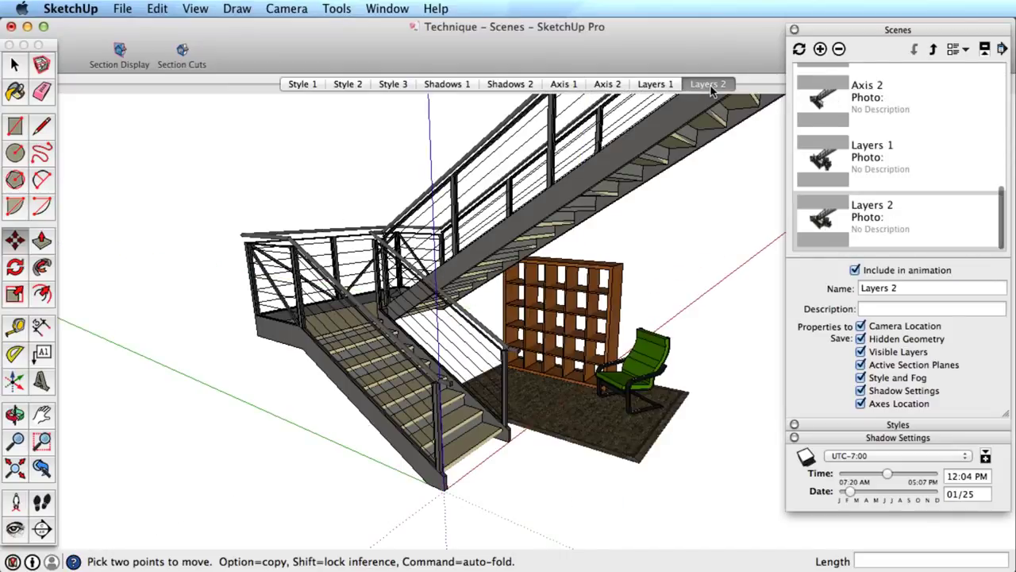
{"action": "left_click", "coordinate": [577, 84]}
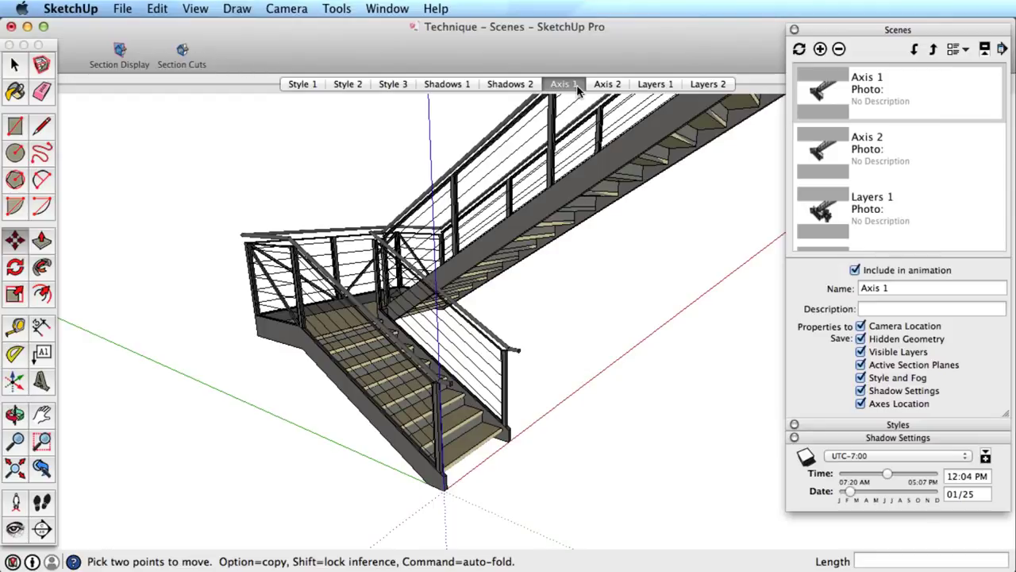
{"action": "left_click", "coordinate": [436, 82]}
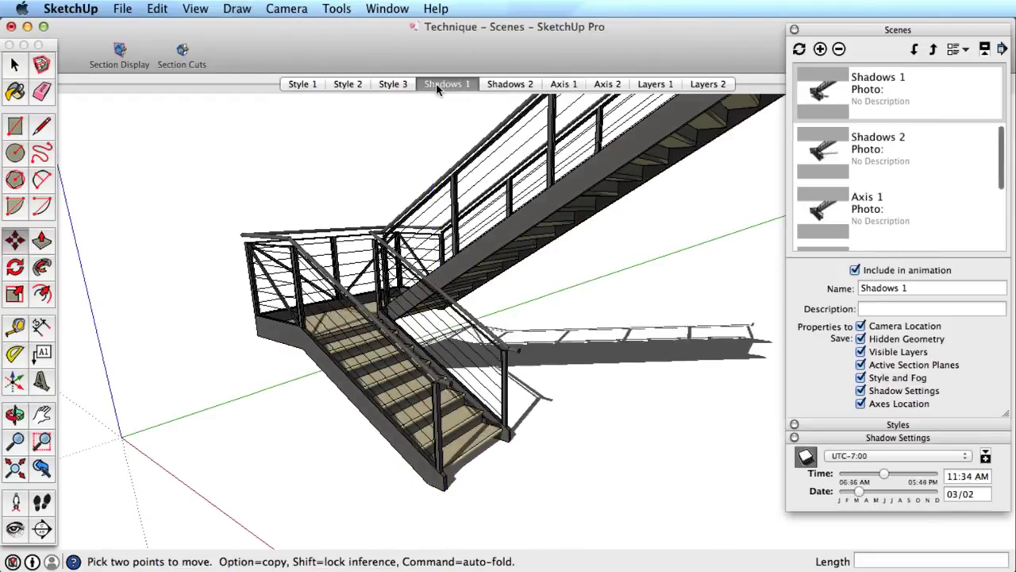
{"action": "left_click", "coordinate": [512, 84]}
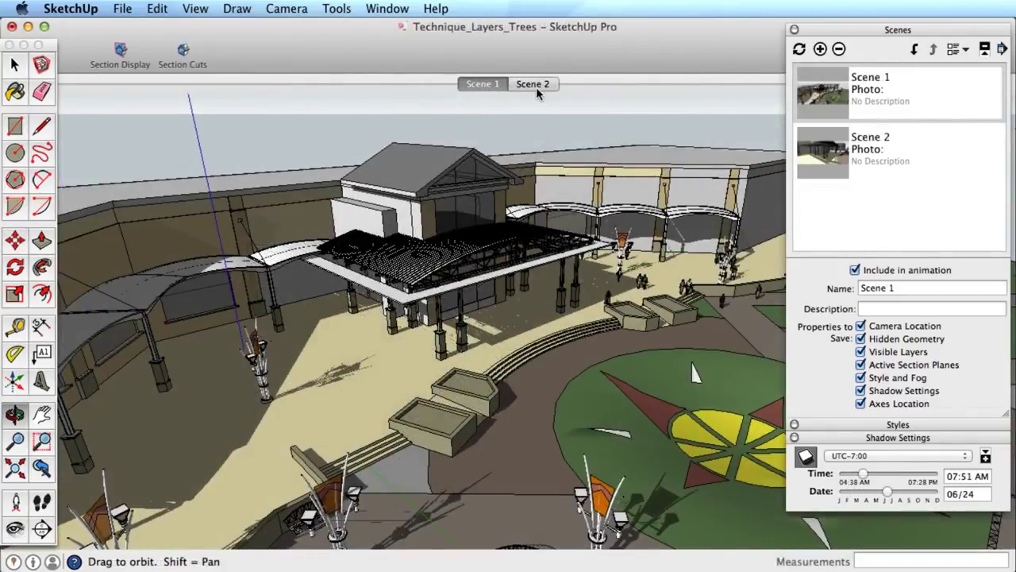
Step: In the Technique_Layers_Trees model, recall Scene 2, set the shadow time to 08:05 AM and save the view as a new scene
{"action": "left_click", "coordinate": [535, 85]}
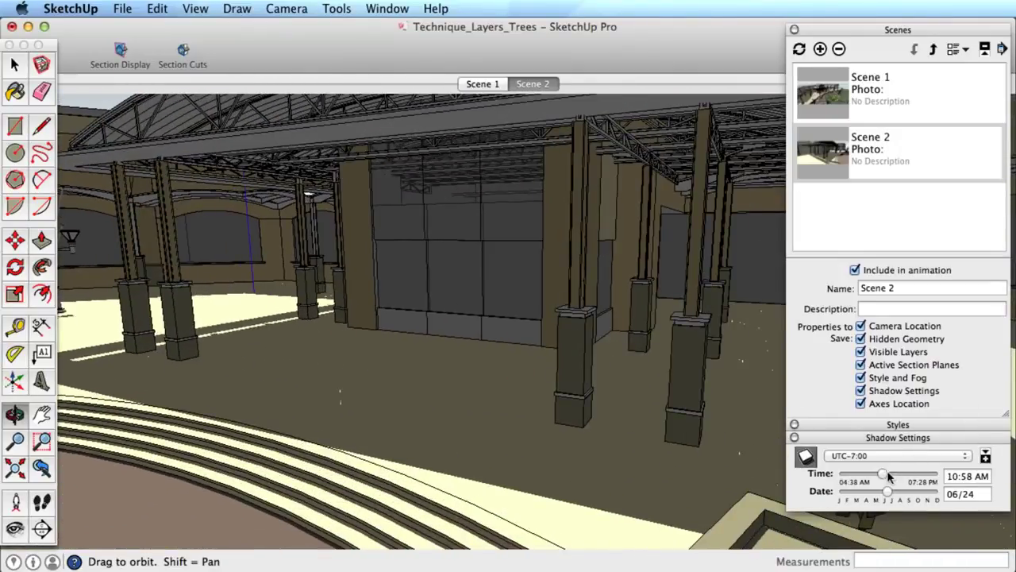
{"action": "left_click_drag", "start_coordinate": [888, 473], "coordinate": [867, 473]}
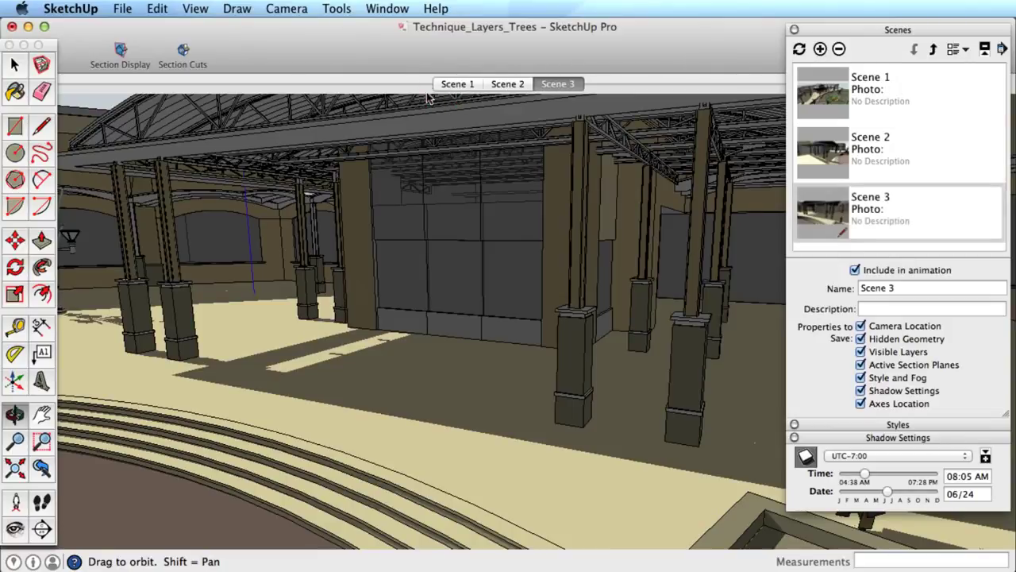
Step: Set the model's scene transition time to 3 seconds in the animation settings
{"action": "left_click", "coordinate": [387, 8]}
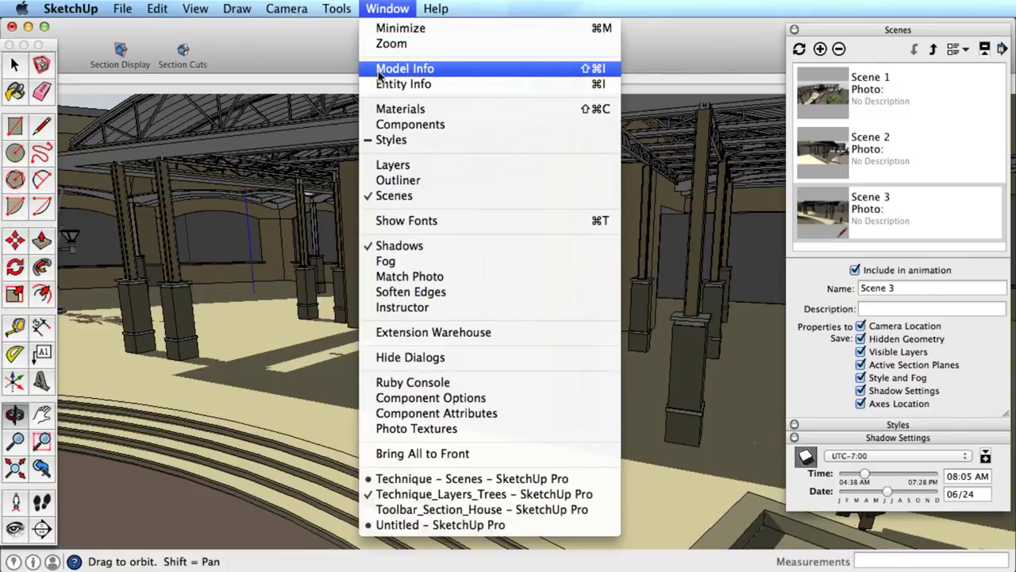
{"action": "left_click", "coordinate": [405, 70]}
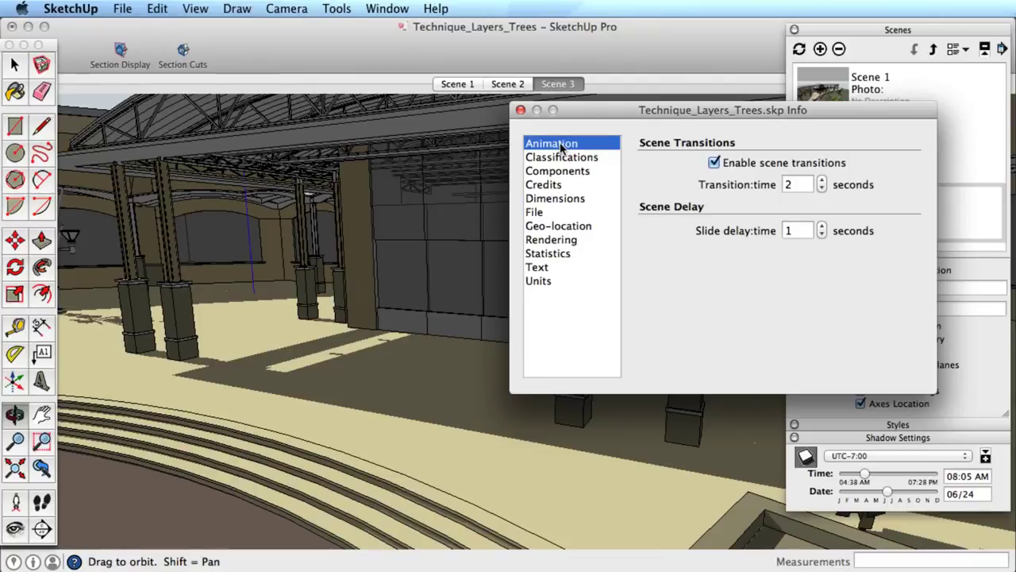
{"action": "left_click", "coordinate": [821, 189]}
{"action": "left_click", "coordinate": [520, 110]}
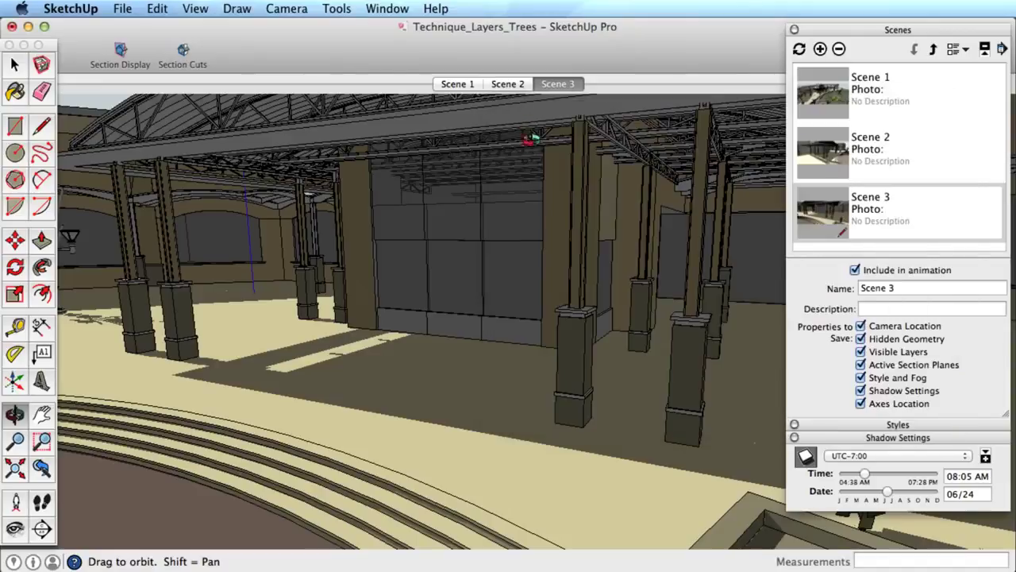
Step: Play back Scenes 1, 2 and 3 with the 3-second transition
{"action": "left_click", "coordinate": [464, 87]}
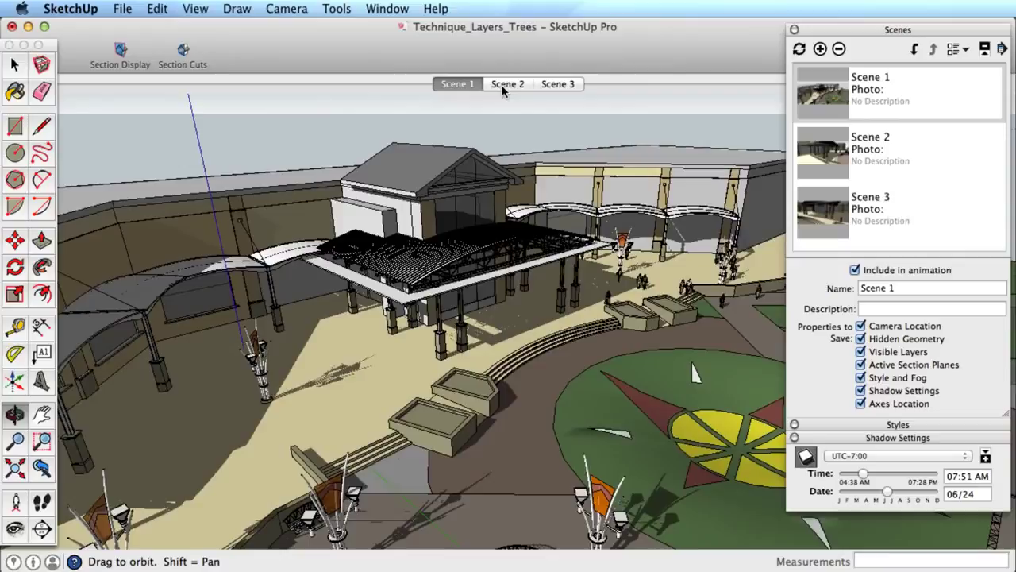
{"action": "left_click", "coordinate": [502, 87]}
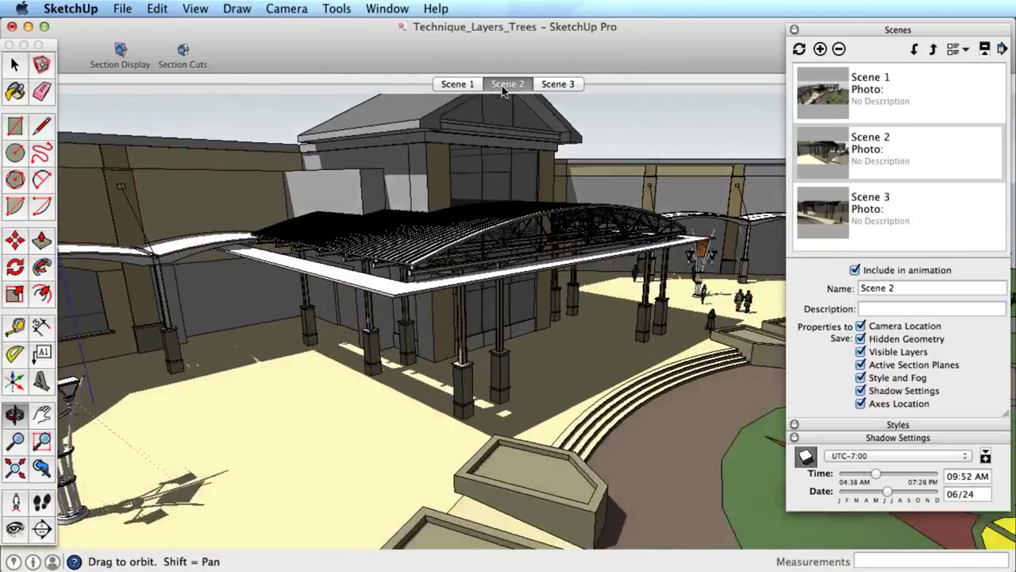
{"action": "left_click", "coordinate": [565, 86]}
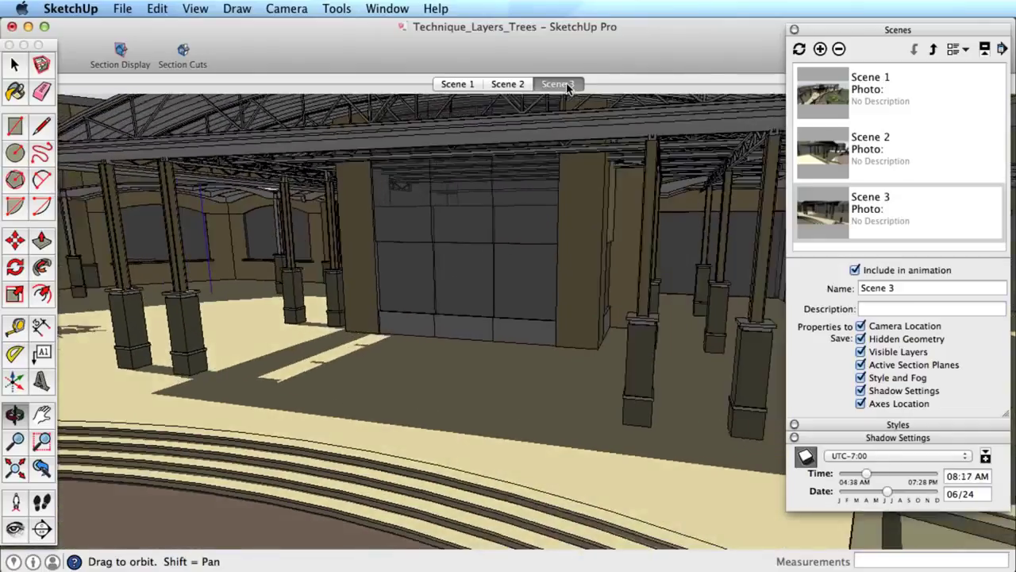
Step: Set the model's scene transition time to 1 second in the animation settings
{"action": "left_click", "coordinate": [386, 8]}
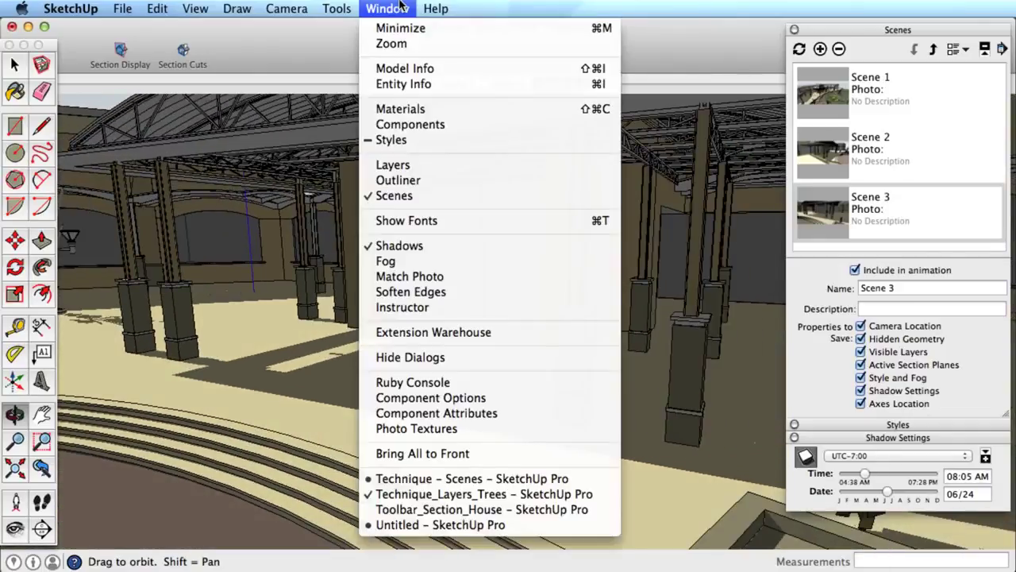
{"action": "left_click", "coordinate": [398, 66]}
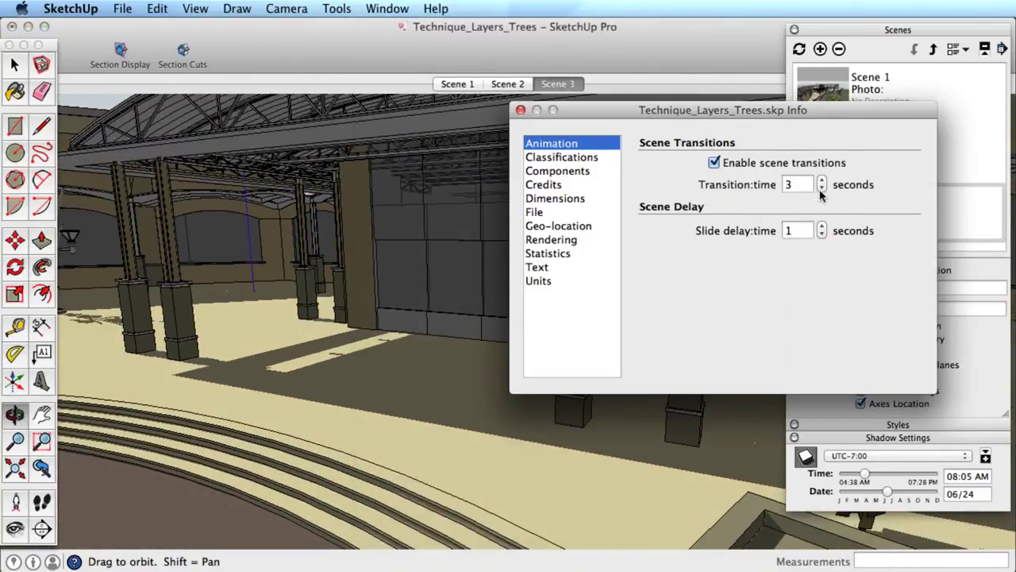
{"action": "left_click", "coordinate": [821, 189]}
{"action": "left_click", "coordinate": [821, 189]}
{"action": "left_click", "coordinate": [520, 111]}
Step: Play back Scenes 2, 1 and 3 with the 1-second transition
{"action": "left_click", "coordinate": [507, 84]}
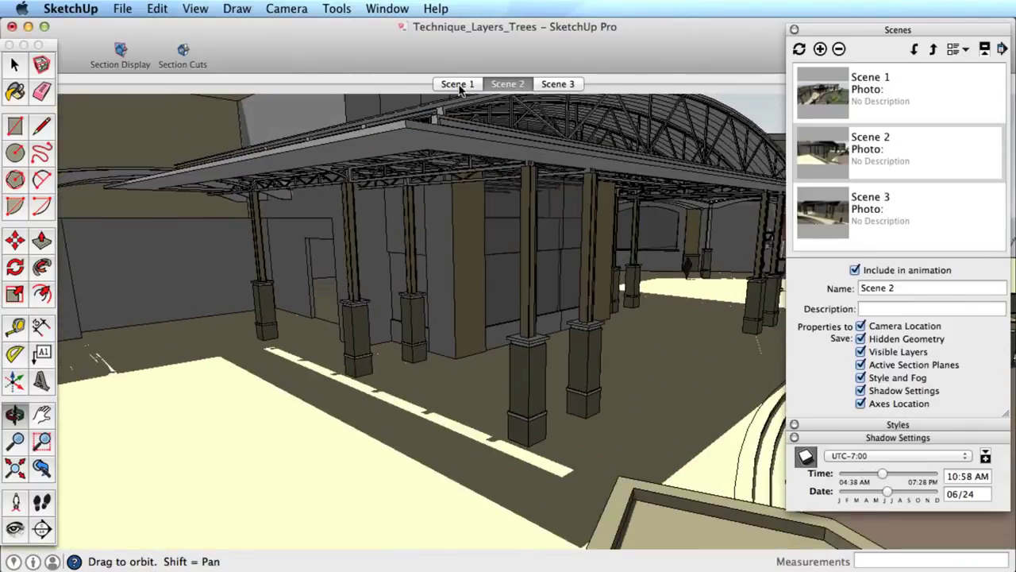
{"action": "left_click", "coordinate": [459, 87]}
{"action": "left_click", "coordinate": [558, 84]}
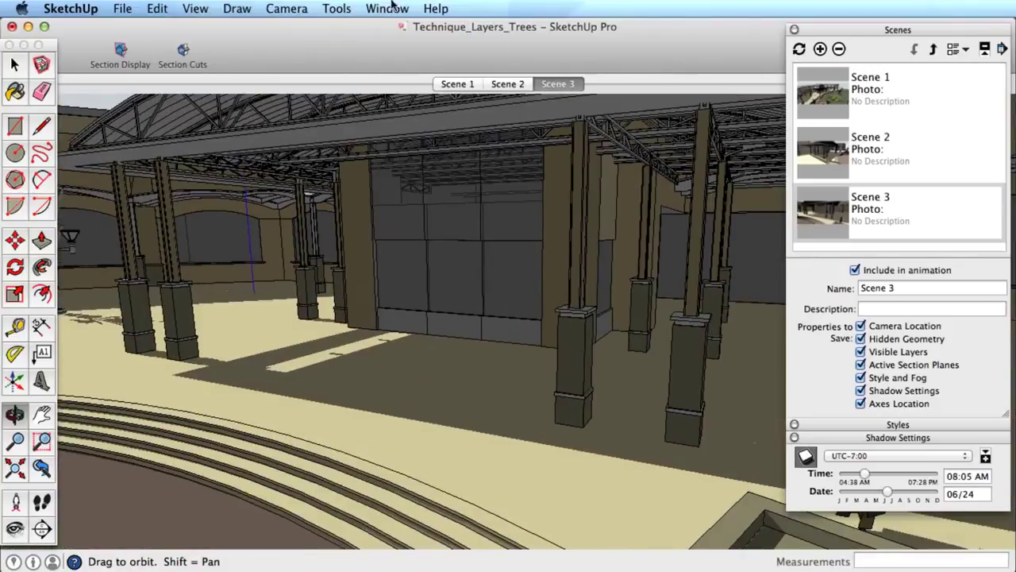
Step: Disable scene transitions in the model's animation settings
{"action": "left_click", "coordinate": [393, 6]}
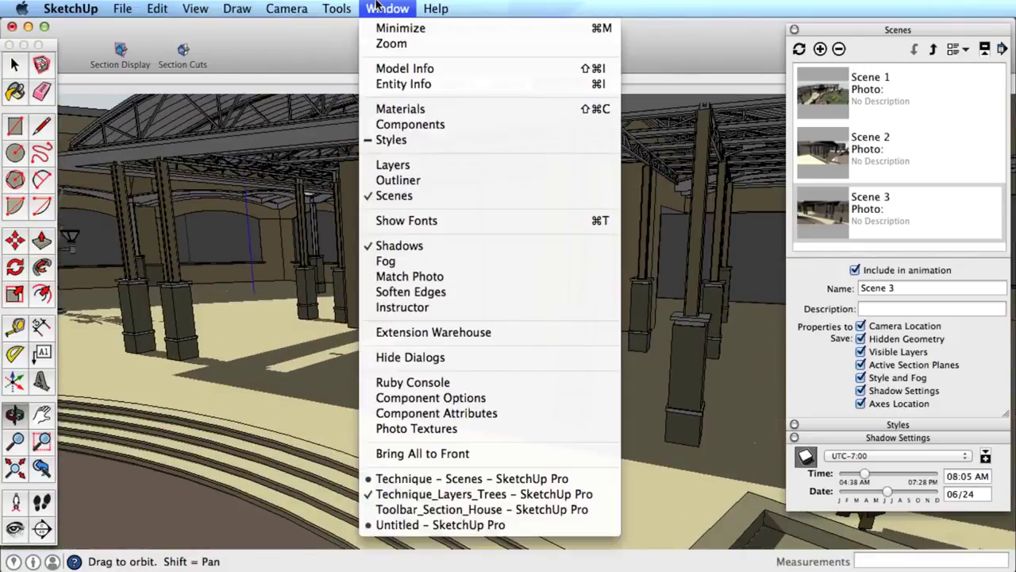
{"action": "left_click", "coordinate": [391, 69]}
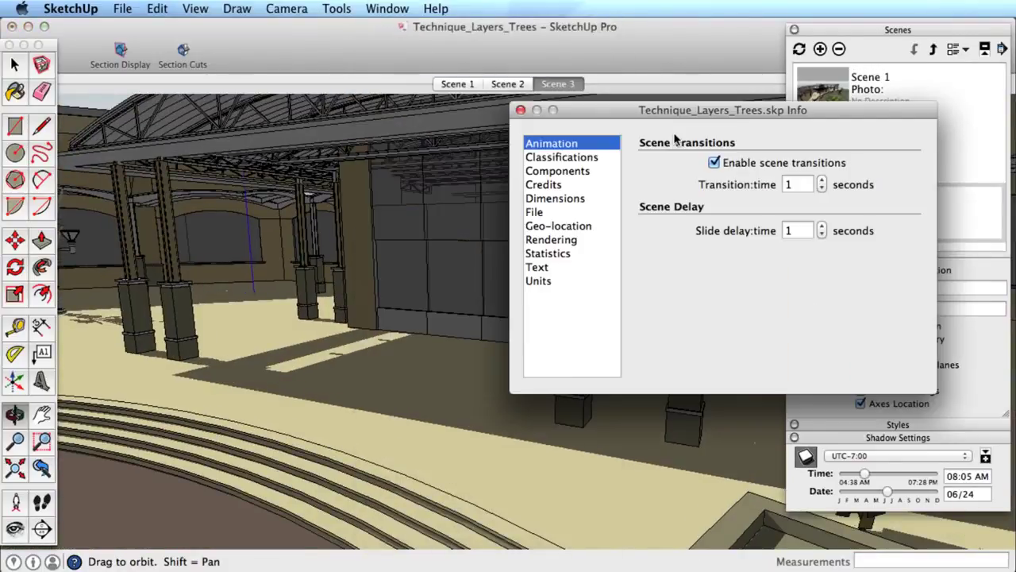
{"action": "left_click", "coordinate": [713, 163]}
{"action": "left_click", "coordinate": [521, 110]}
Step: Switch between Scenes 2, 1 and 3 to check playback without transitions
{"action": "left_click", "coordinate": [508, 85]}
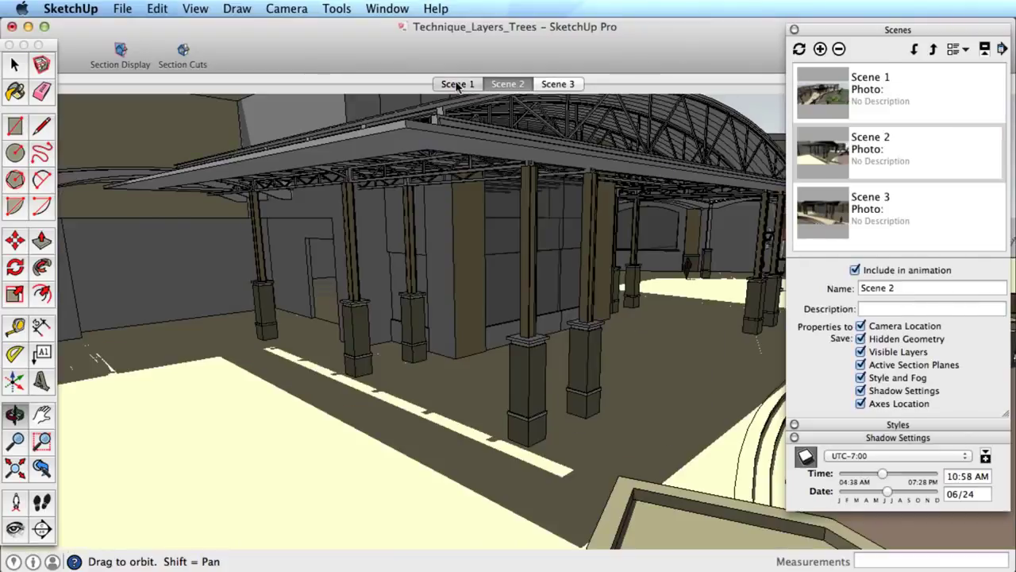
{"action": "left_click", "coordinate": [456, 84]}
{"action": "left_click", "coordinate": [558, 84]}
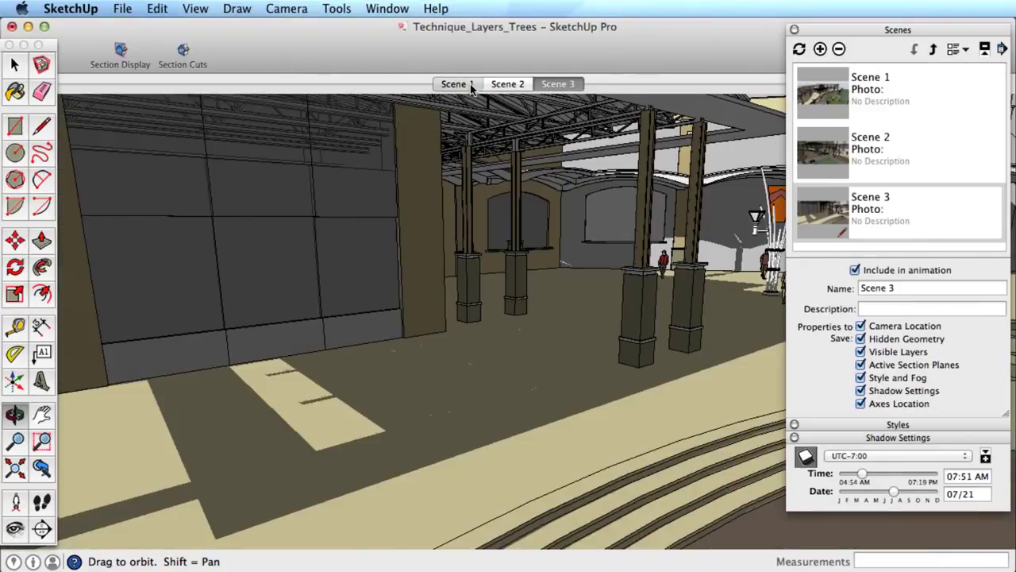
Step: Switch to Scene 1 and Scene 2, and play the scenes as an animation
{"action": "left_click", "coordinate": [471, 88]}
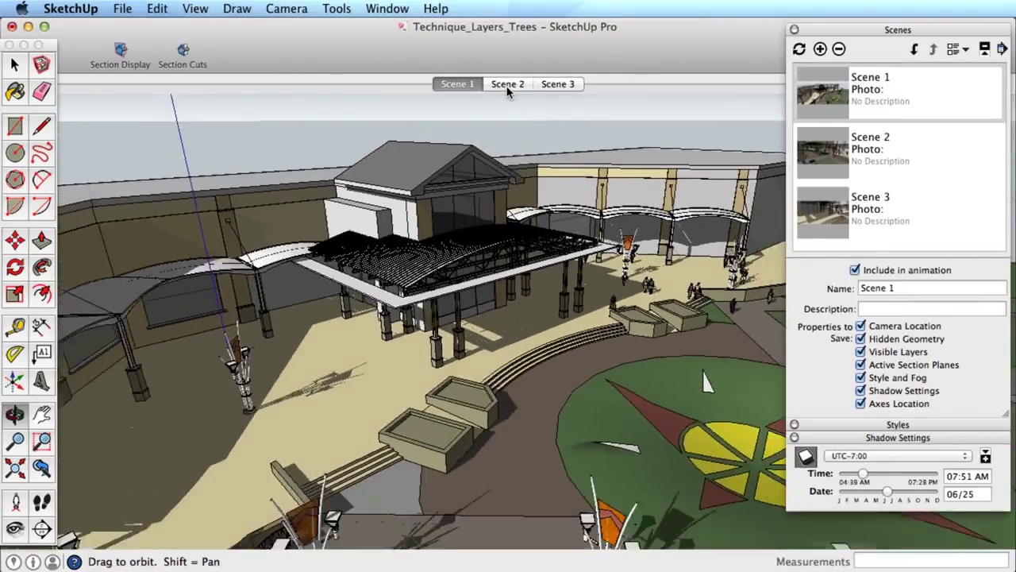
{"action": "left_click", "coordinate": [508, 84]}
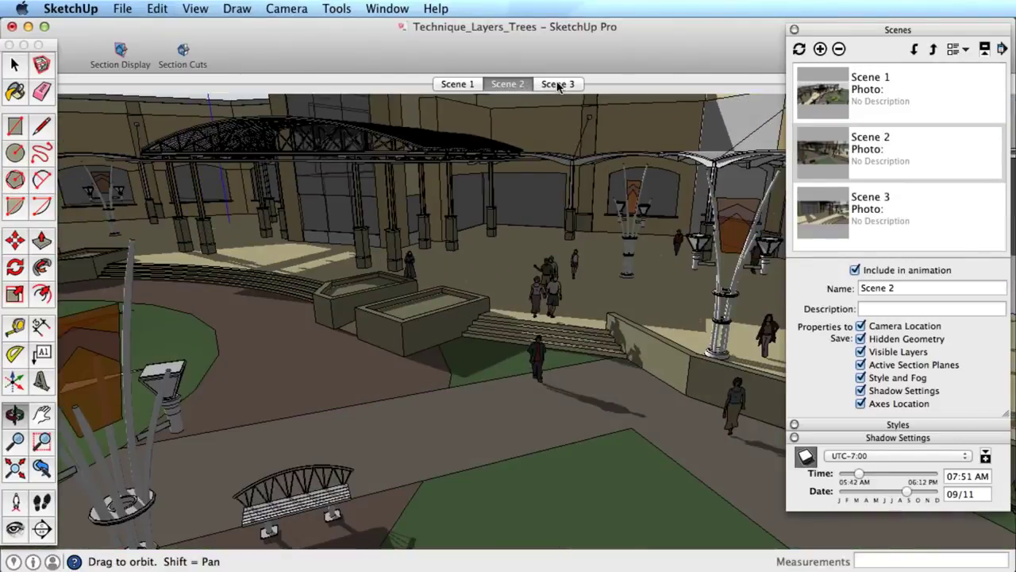
{"action": "right_click", "coordinate": [492, 84]}
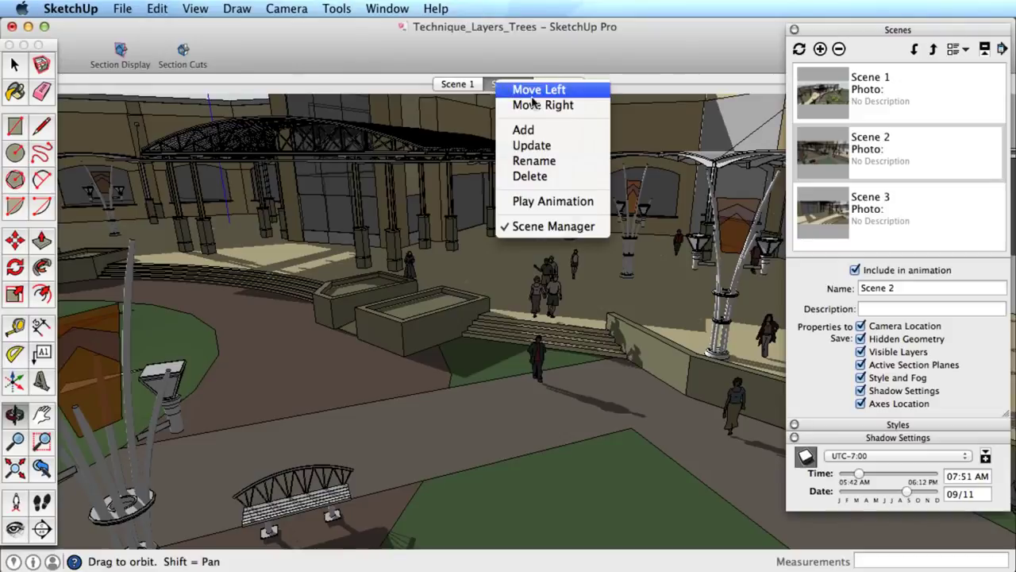
{"action": "left_click", "coordinate": [546, 202]}
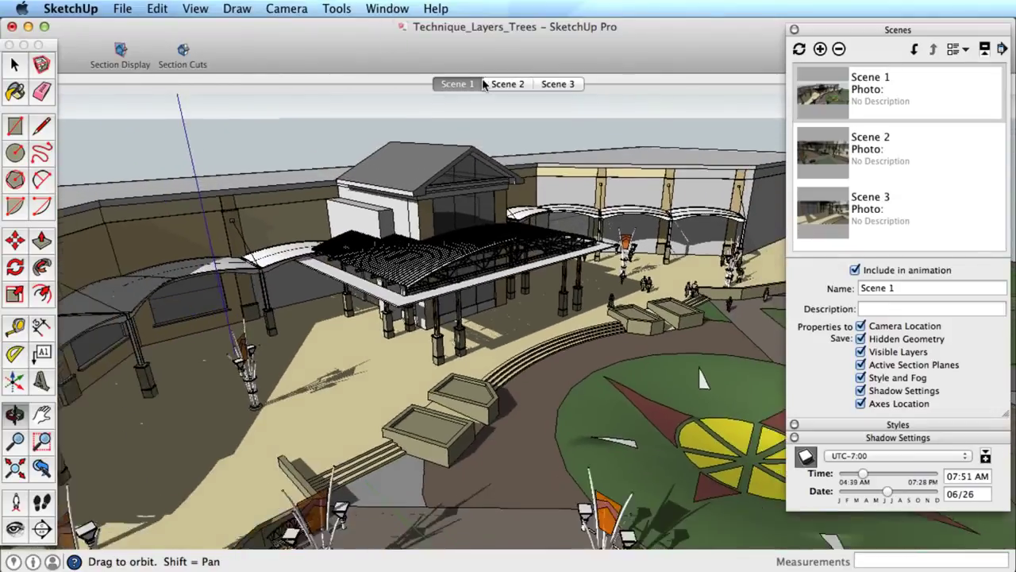
Step: Adjust the scene slide delay time in the model's animation settings
{"action": "left_click", "coordinate": [387, 9]}
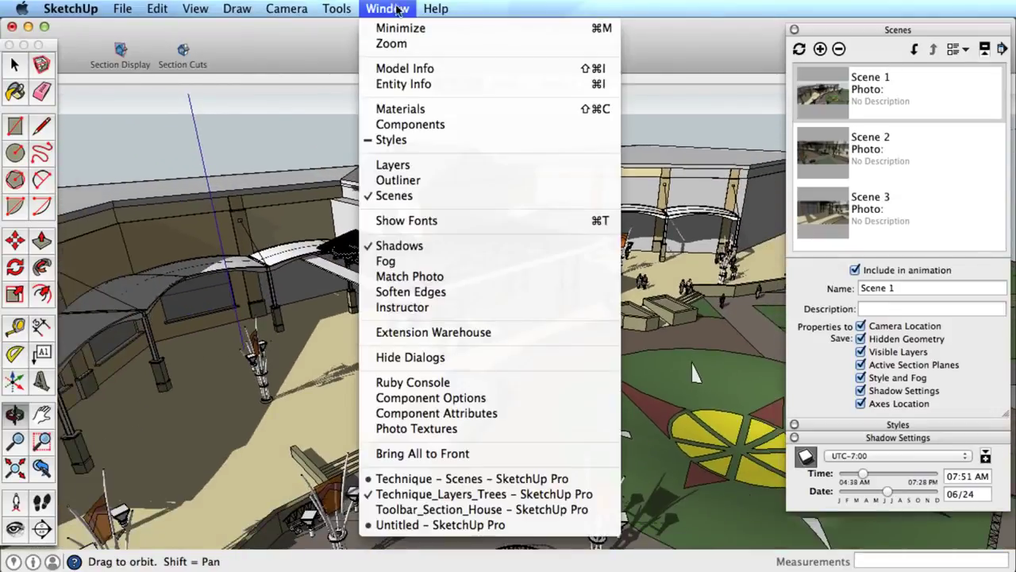
{"action": "left_click", "coordinate": [420, 68]}
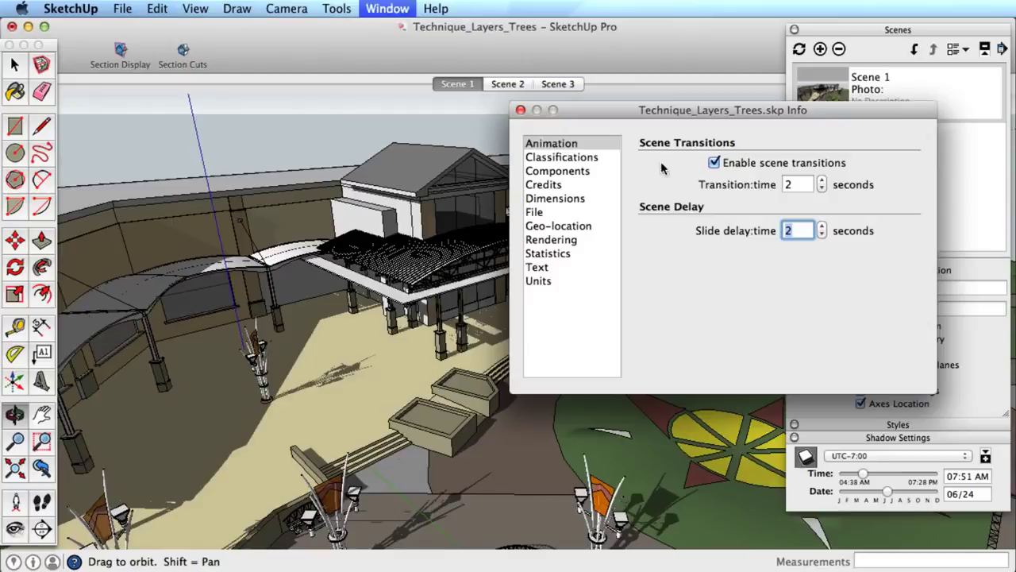
{"action": "left_click", "coordinate": [825, 233]}
{"action": "left_click", "coordinate": [823, 228]}
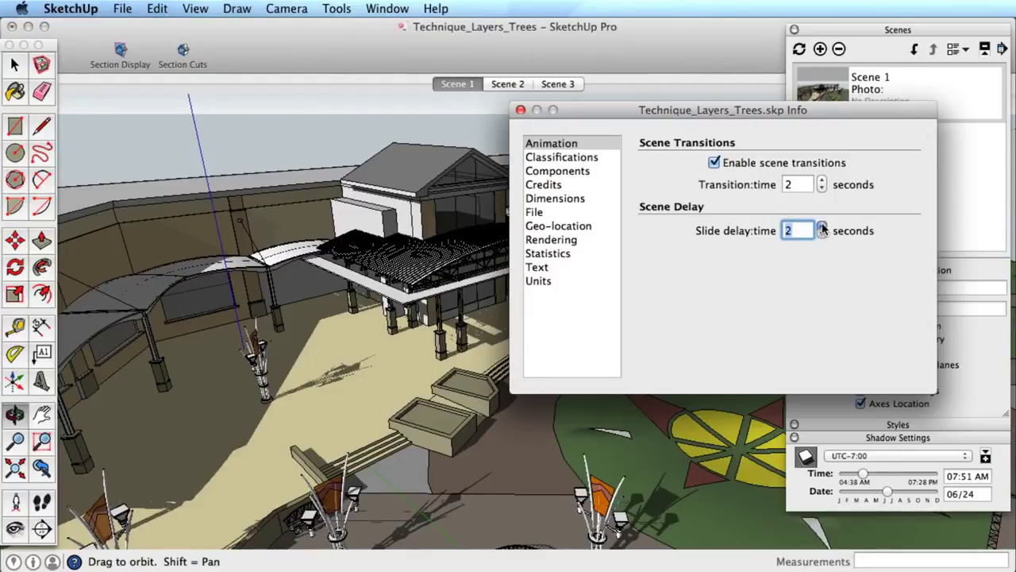
{"action": "left_click", "coordinate": [822, 228]}
{"action": "left_click", "coordinate": [520, 110]}
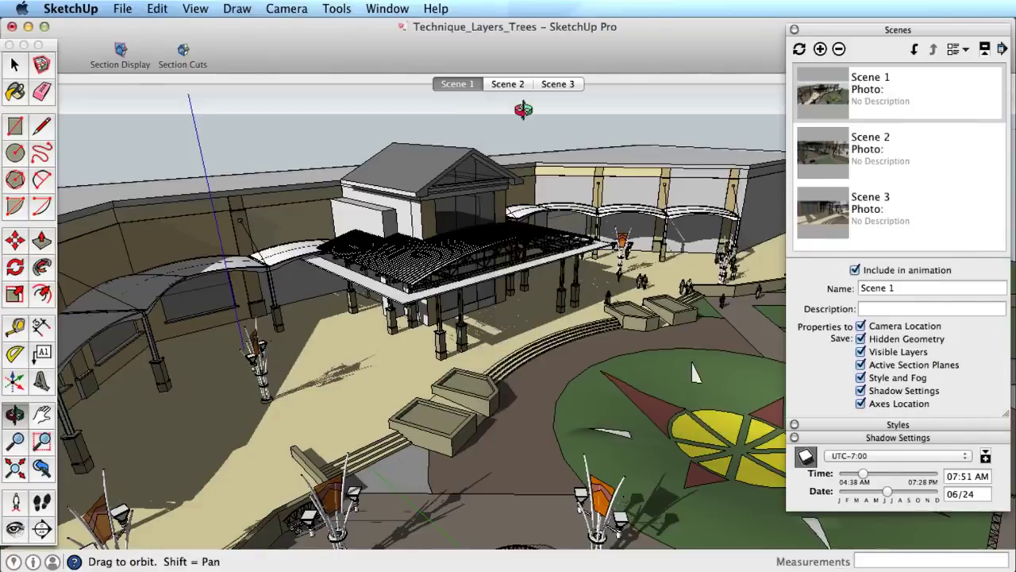
Step: Play the scene animation again from Scene 1 and return to Scene 1
{"action": "right_click", "coordinate": [466, 83]}
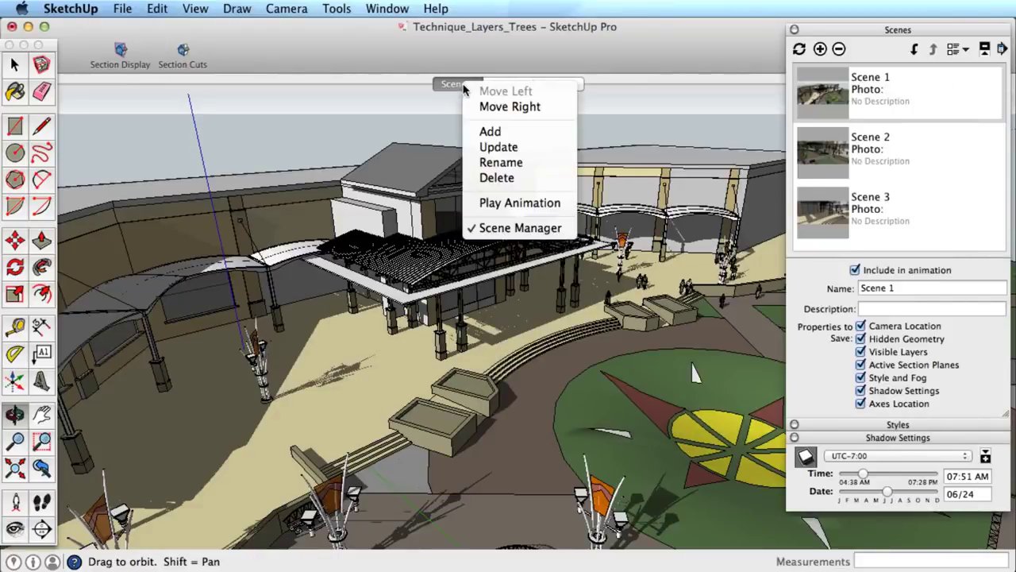
{"action": "left_click", "coordinate": [516, 203]}
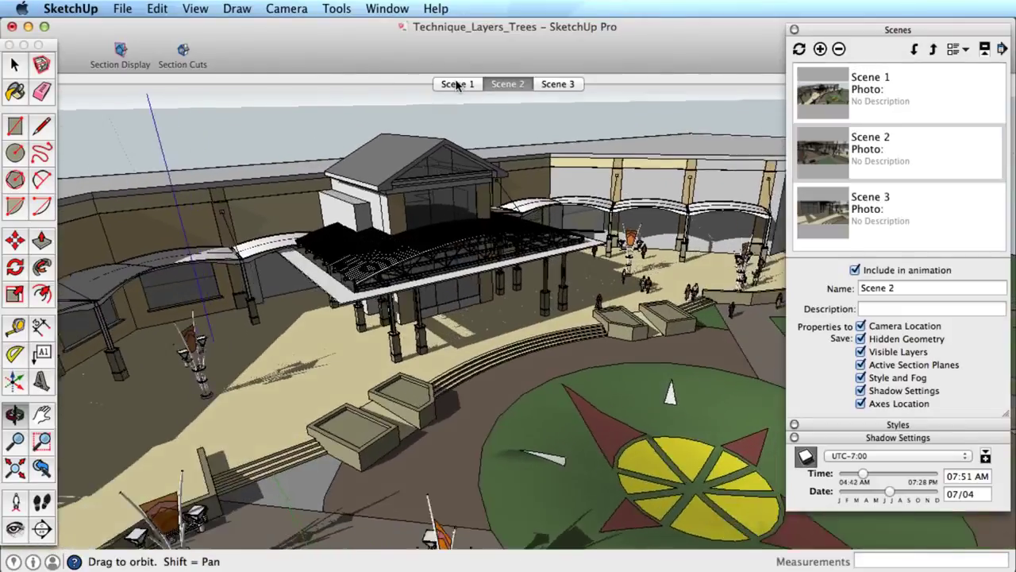
{"action": "left_click", "coordinate": [457, 85]}
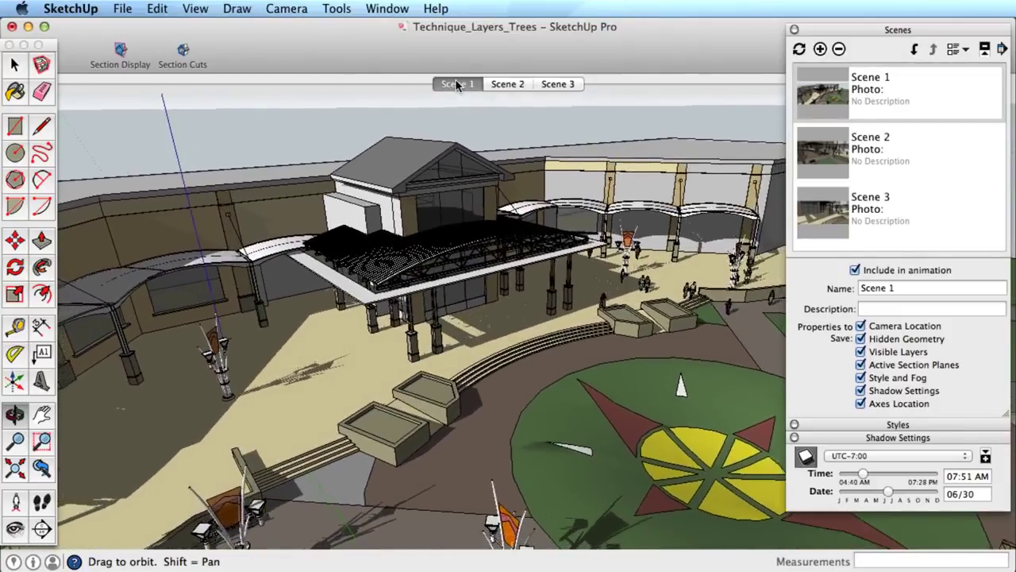
Step: Export the scene animation as an H.264 MP4 named Technique_Layers_Trees at 1080p Full HD and 24 frames per second
{"action": "left_click", "coordinate": [123, 8]}
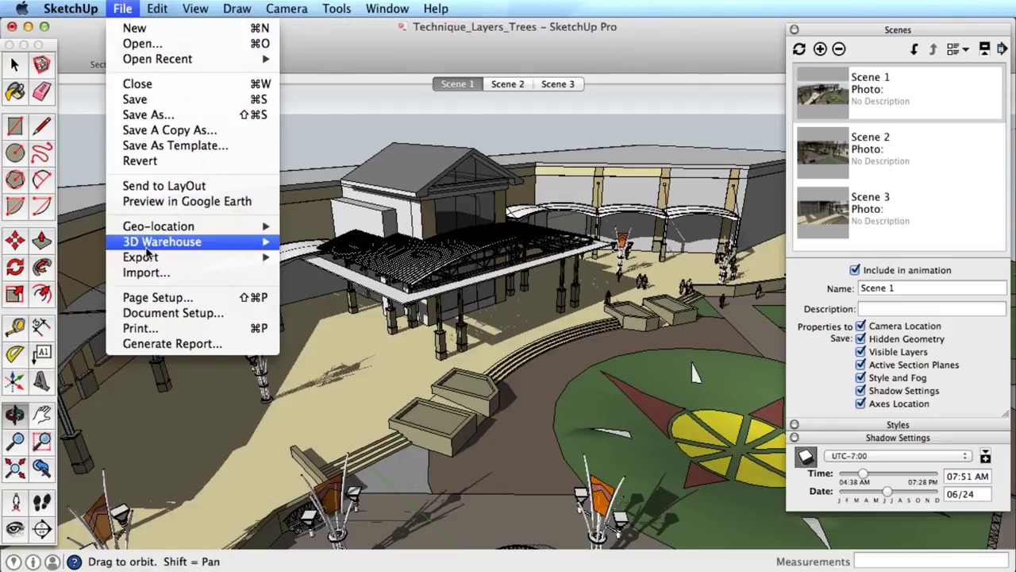
{"action": "mouse_move", "coordinate": [148, 260]}
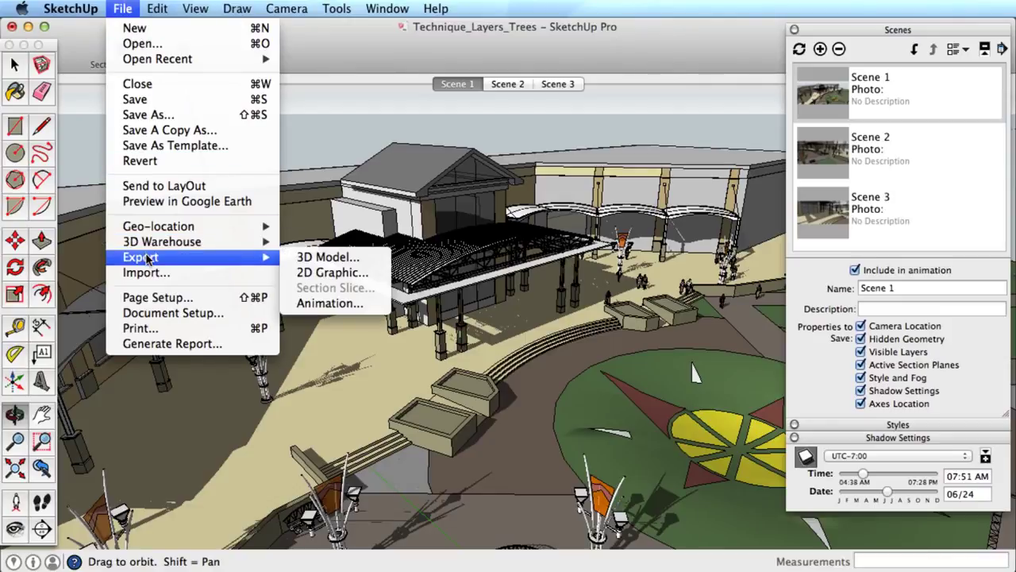
{"action": "left_click", "coordinate": [332, 303]}
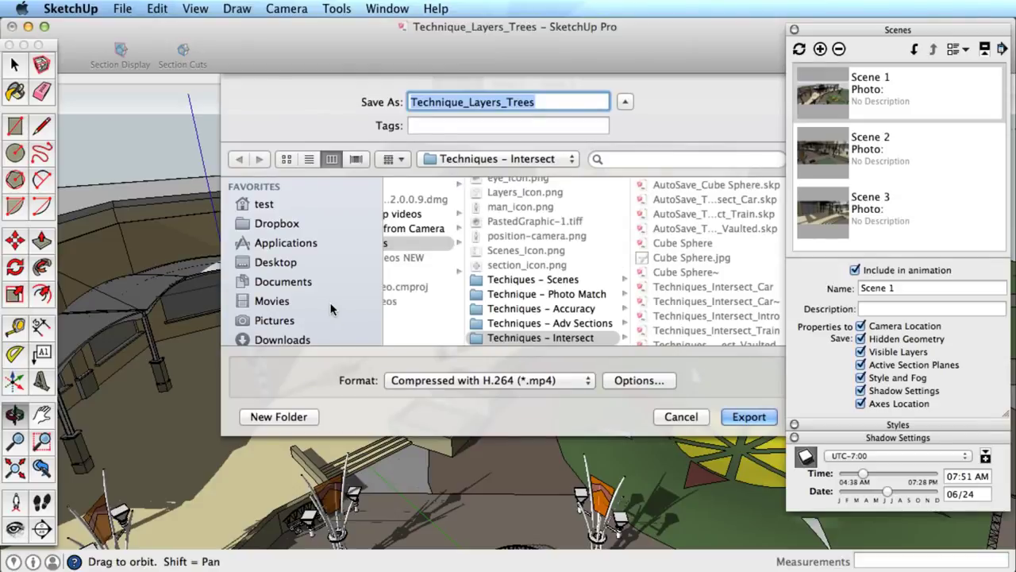
{"action": "left_click", "coordinate": [566, 381]}
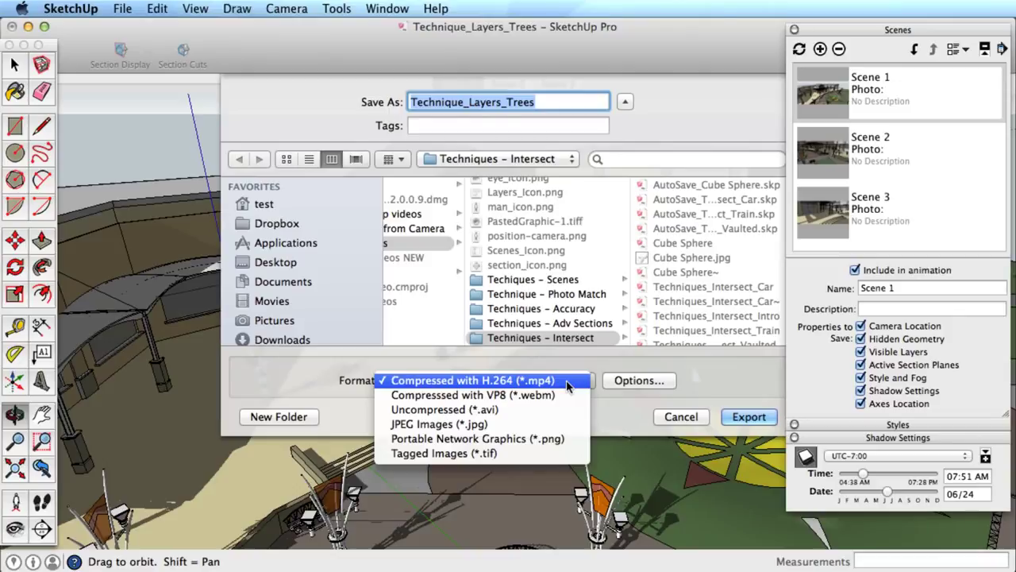
{"action": "left_click", "coordinate": [566, 382]}
{"action": "left_click", "coordinate": [666, 381]}
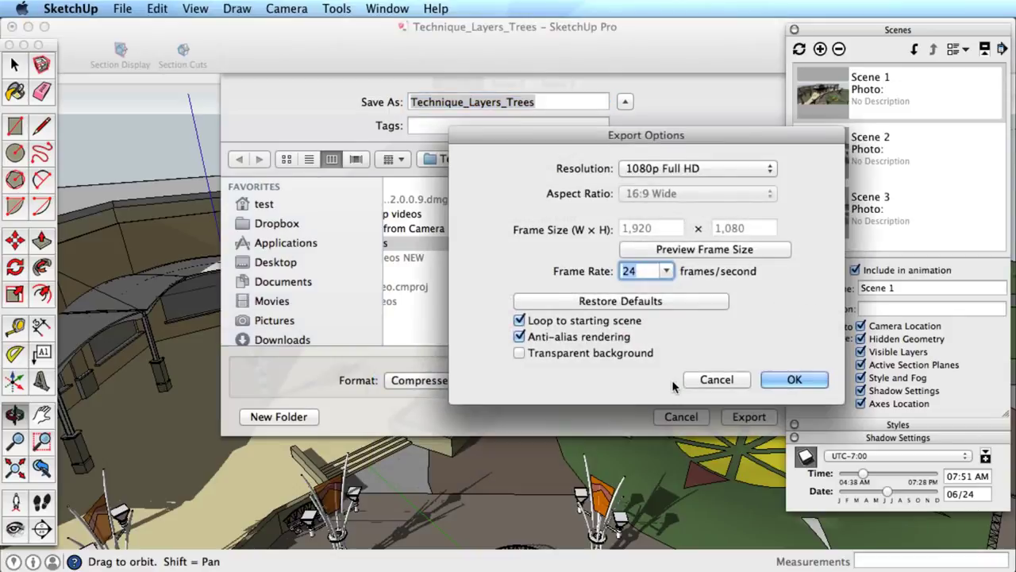
{"action": "left_click", "coordinate": [794, 379]}
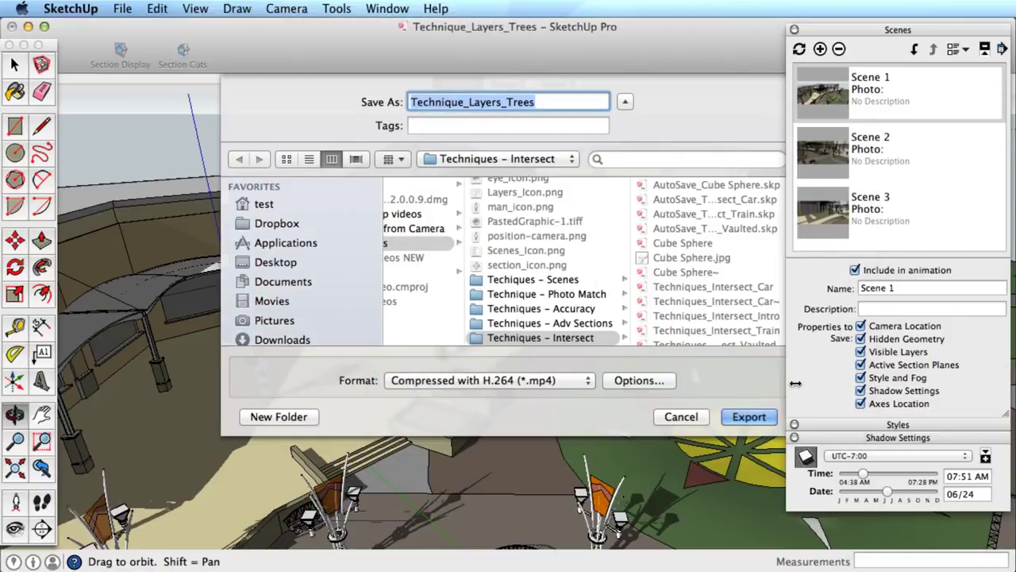
{"action": "left_click", "coordinate": [746, 416]}
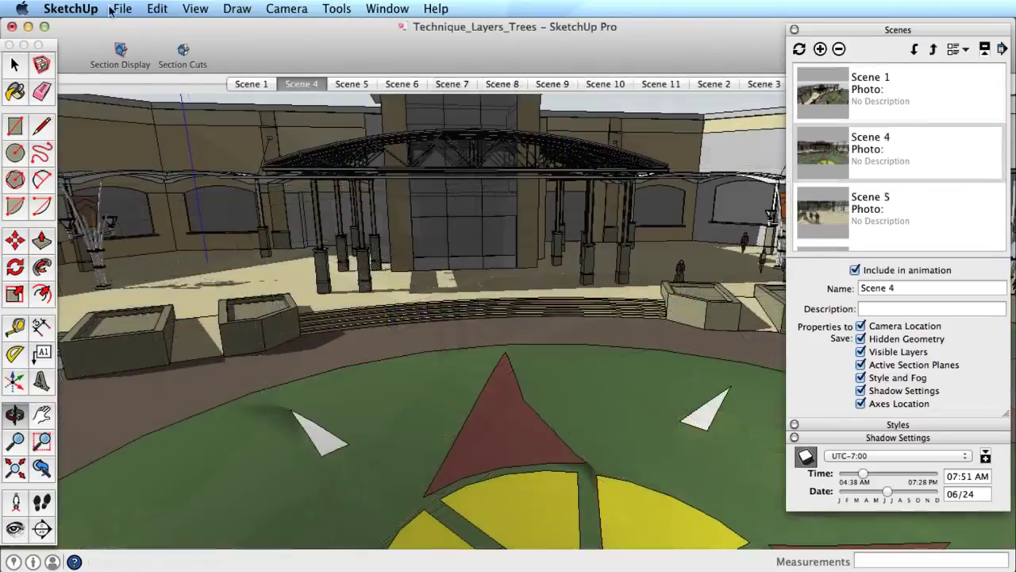
Step: Export the animation with the added Scenes 4 to 11 as an H.264 MP4 named Technique_Layers_Trees
{"action": "left_click", "coordinate": [122, 8]}
{"action": "mouse_move", "coordinate": [198, 256]}
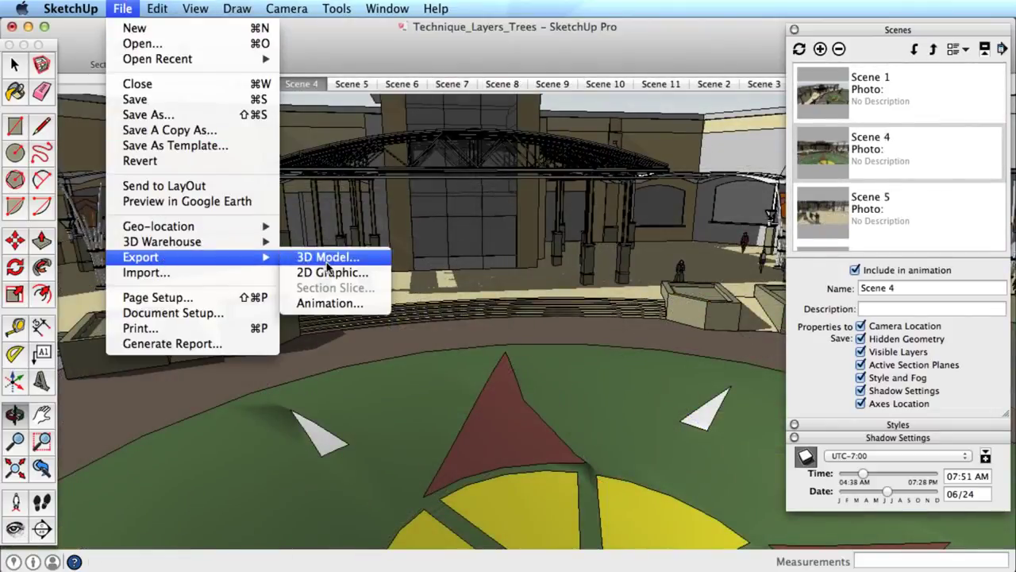
{"action": "left_click", "coordinate": [343, 304]}
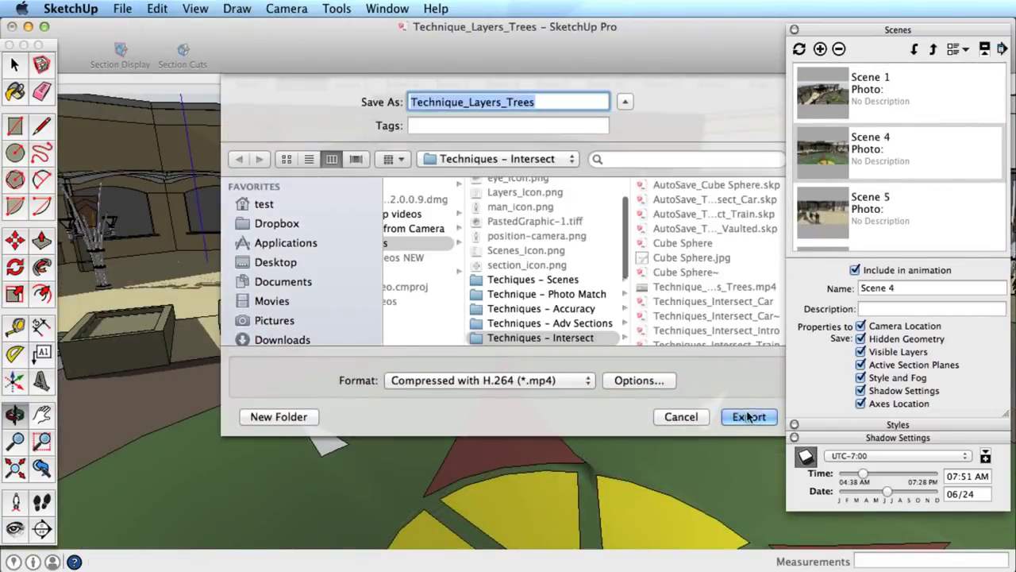
{"action": "left_click", "coordinate": [749, 416]}
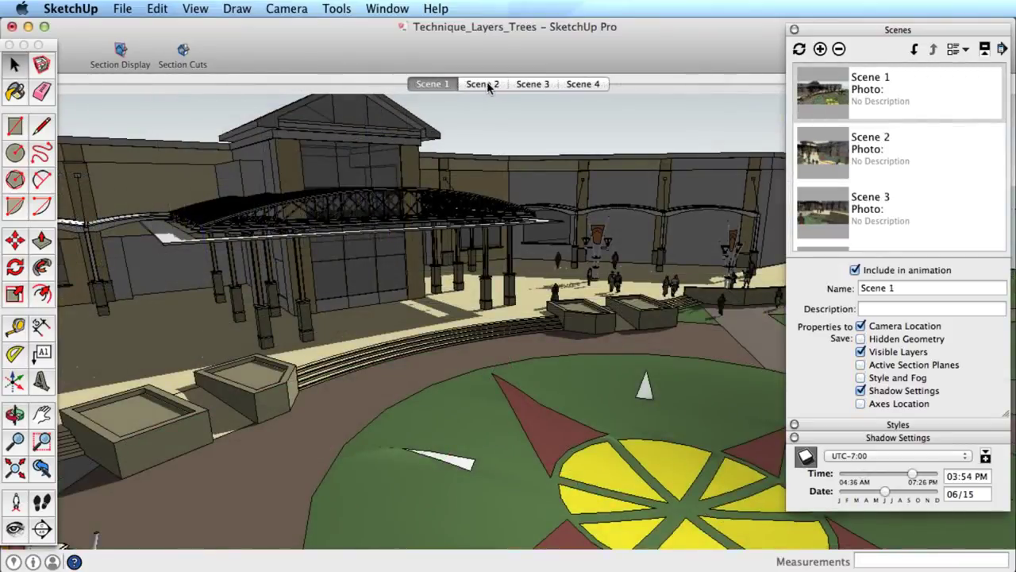
Step: View Scenes 2, 3 and 4 one after another
{"action": "left_click", "coordinate": [487, 84]}
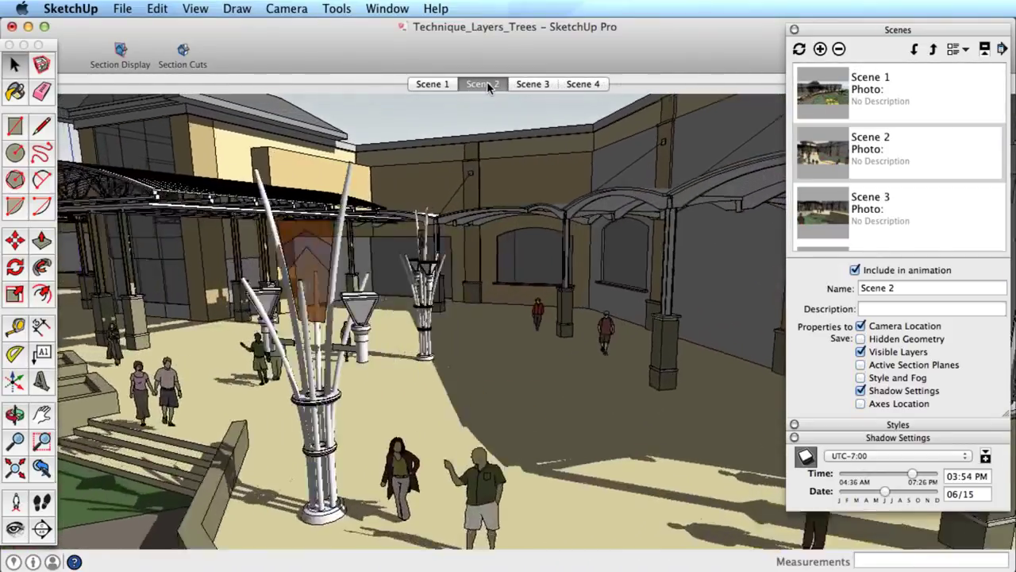
{"action": "left_click", "coordinate": [533, 83]}
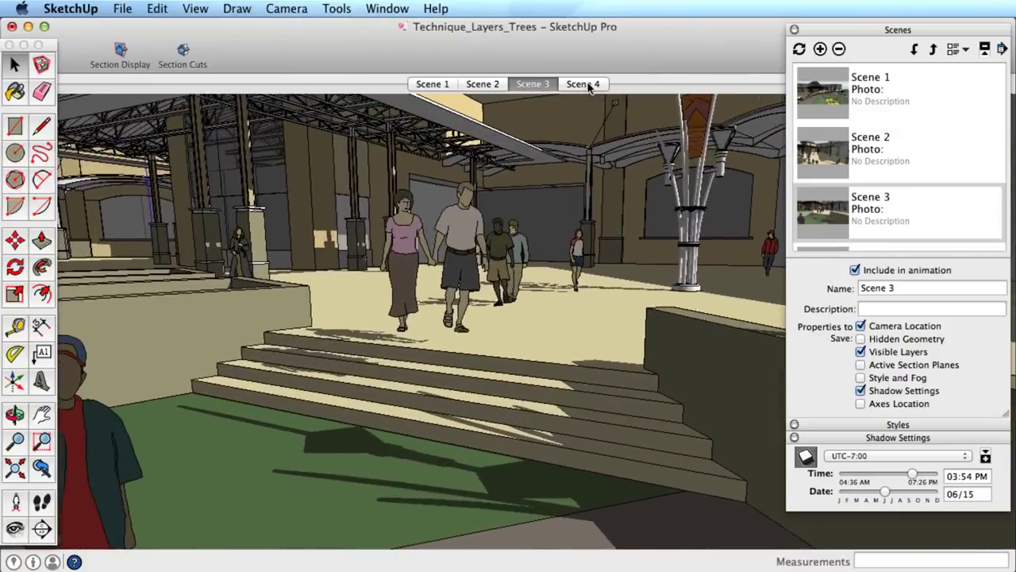
{"action": "left_click", "coordinate": [587, 85]}
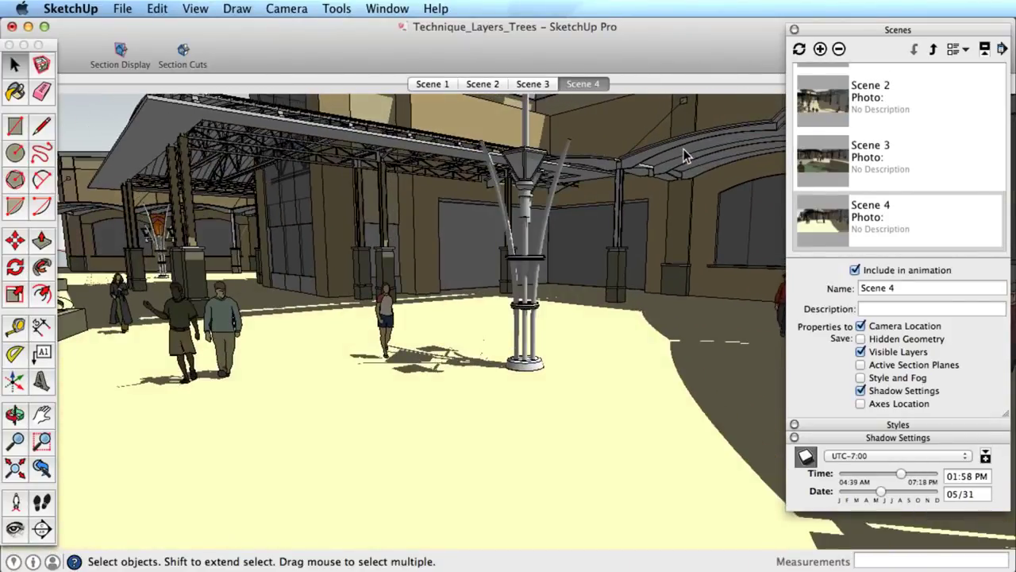
Step: Exclude Scene 4 from the animation
{"action": "left_click", "coordinate": [855, 271]}
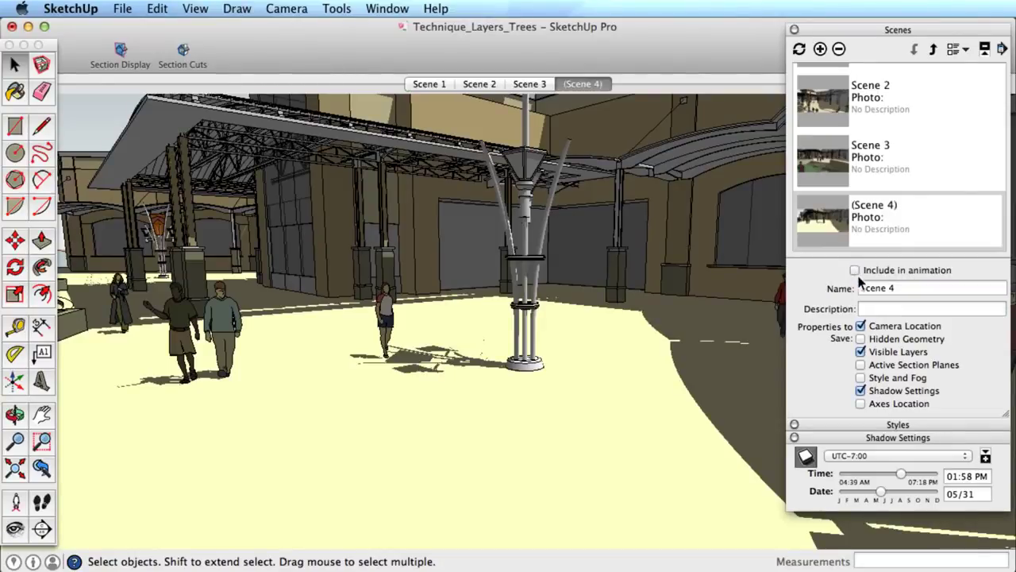
{"action": "left_click", "coordinate": [855, 271]}
{"action": "left_click", "coordinate": [855, 271]}
Step: Reorder the scenes so that Scene 3 comes first, followed by Scene 2 and Scene 1
{"action": "left_click", "coordinate": [832, 144]}
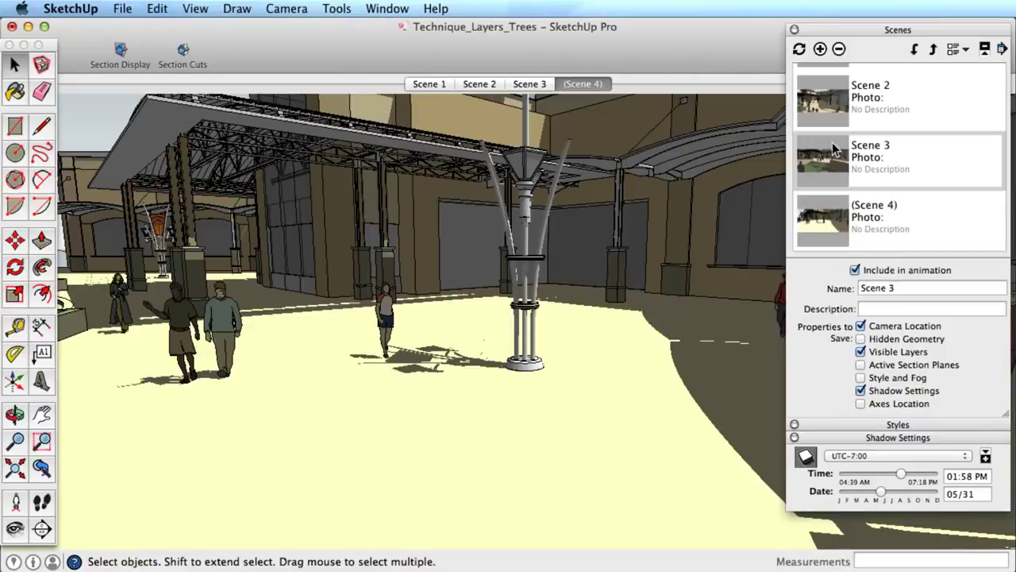
{"action": "left_click", "coordinate": [933, 50]}
{"action": "left_click", "coordinate": [933, 49]}
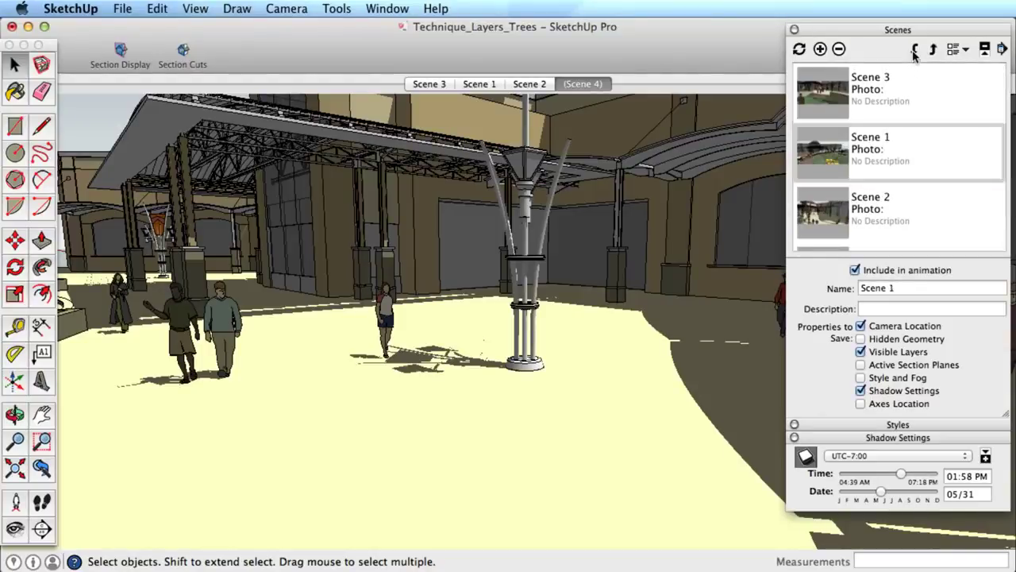
{"action": "left_click", "coordinate": [913, 50]}
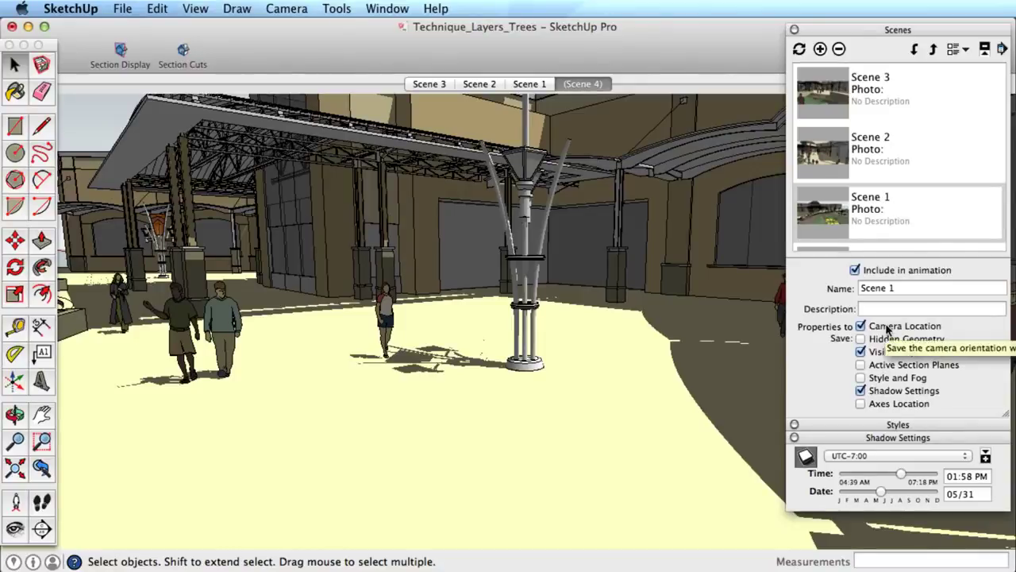
Step: Activate Scene 2 and reframe the camera closer to the plaza's light post, with the entrance canopy behind it
{"action": "left_click", "coordinate": [823, 147]}
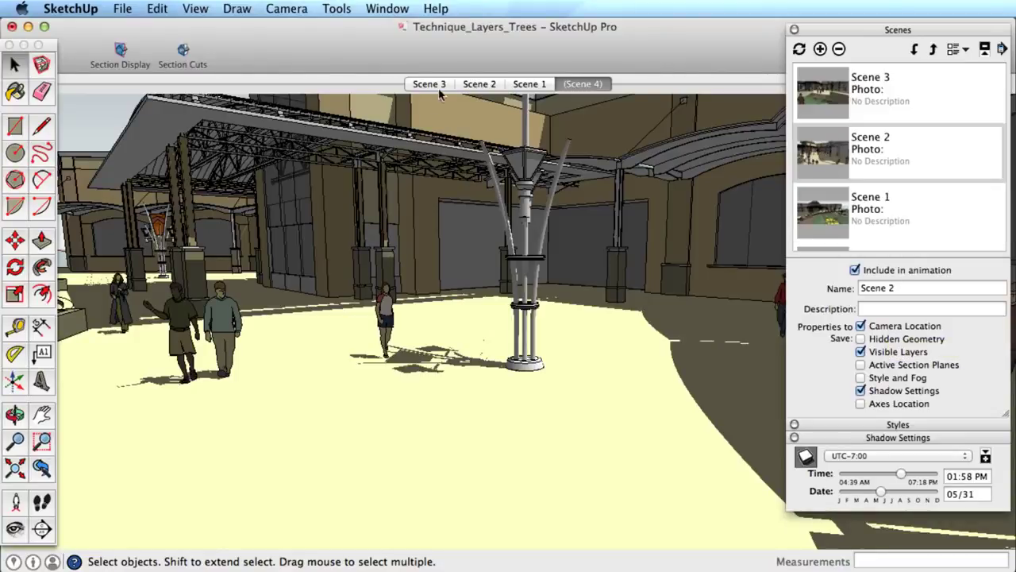
{"action": "left_click", "coordinate": [484, 84]}
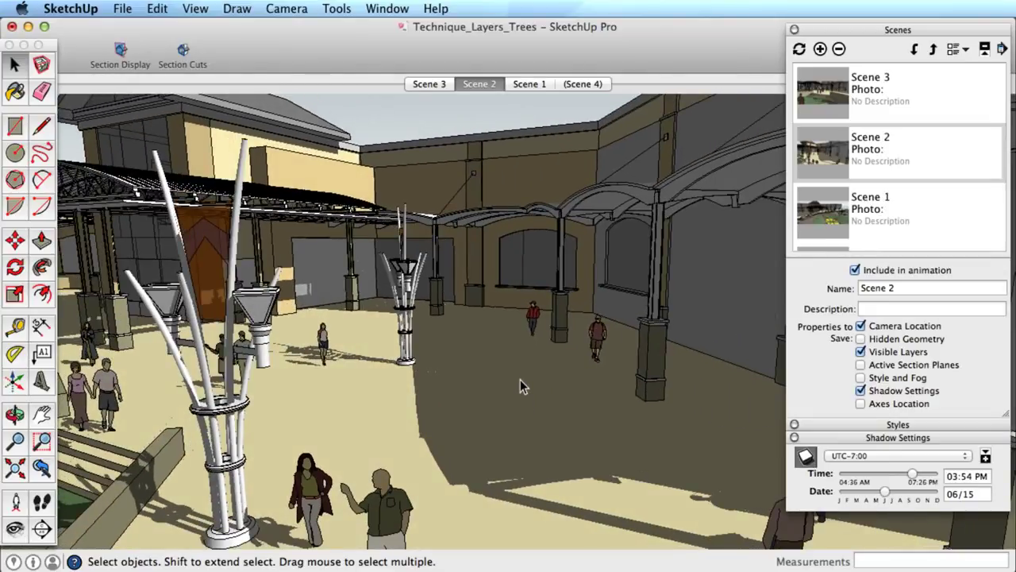
{"action": "scroll", "coordinate": [520, 380], "scroll_direction": "up", "scroll_amount": 6}
{"action": "key", "text": "o"}
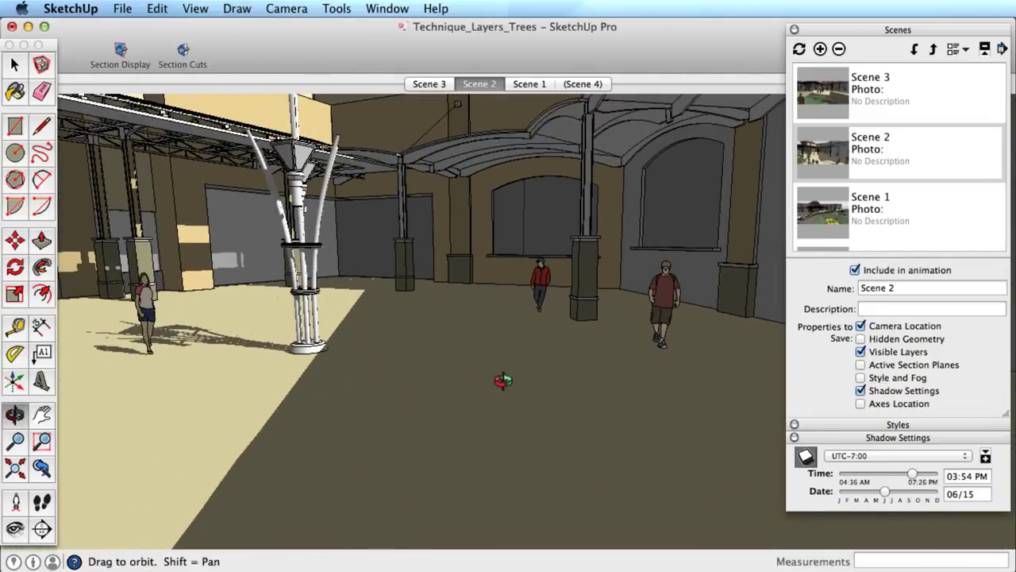
{"action": "left_click_drag", "start_coordinate": [504, 381], "coordinate": [397, 350]}
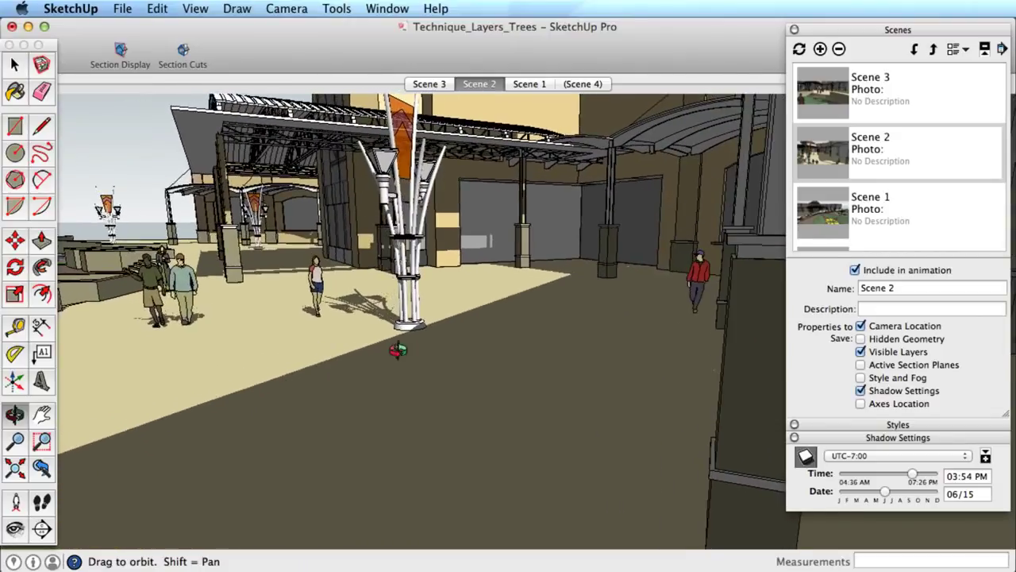
Step: Update Scene 2 with only its new camera location, and check it by switching to Scene 1 and back
{"action": "right_click", "coordinate": [831, 158]}
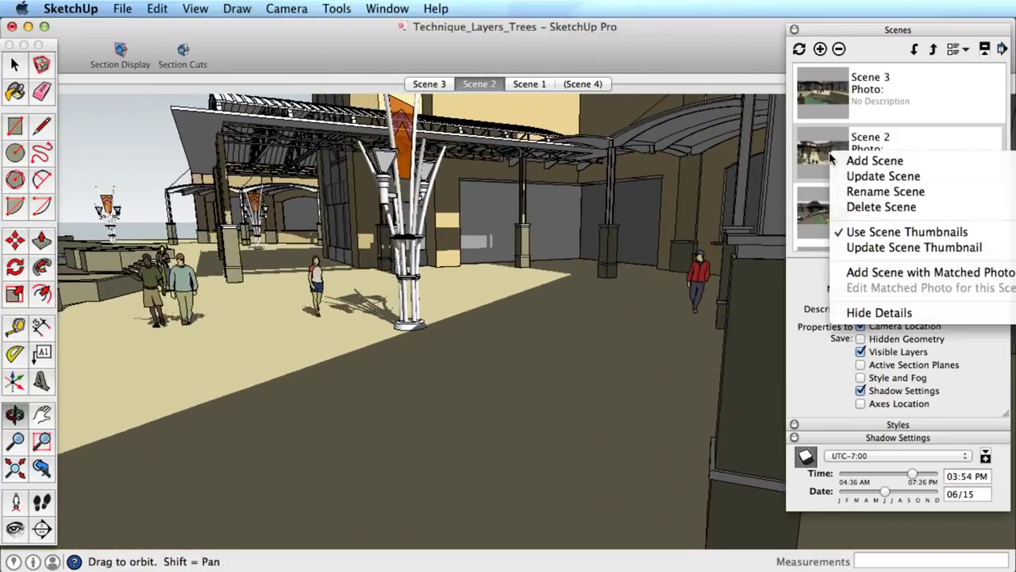
{"action": "left_click", "coordinate": [865, 176]}
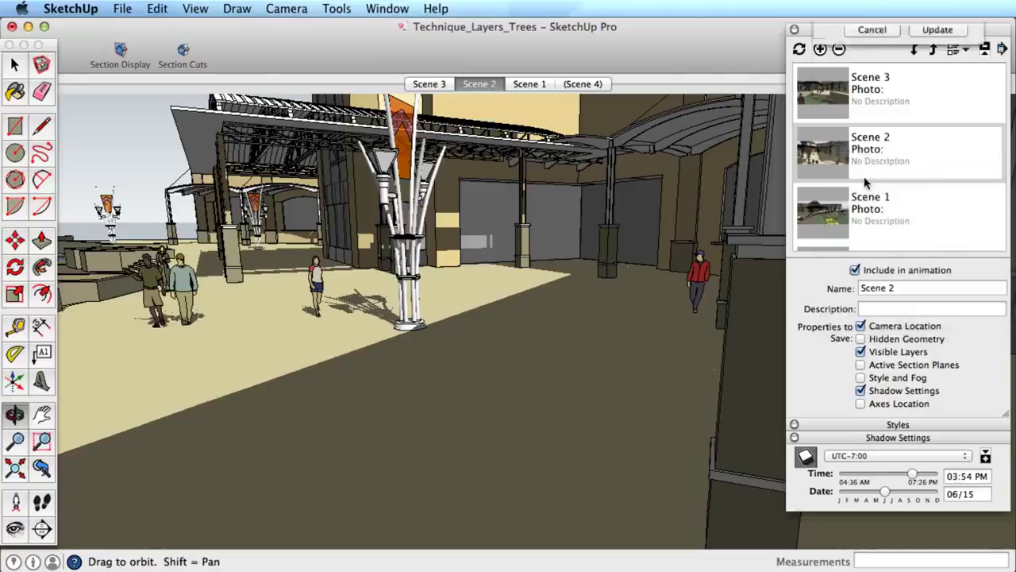
{"action": "left_click", "coordinate": [844, 89]}
{"action": "left_click", "coordinate": [844, 130]}
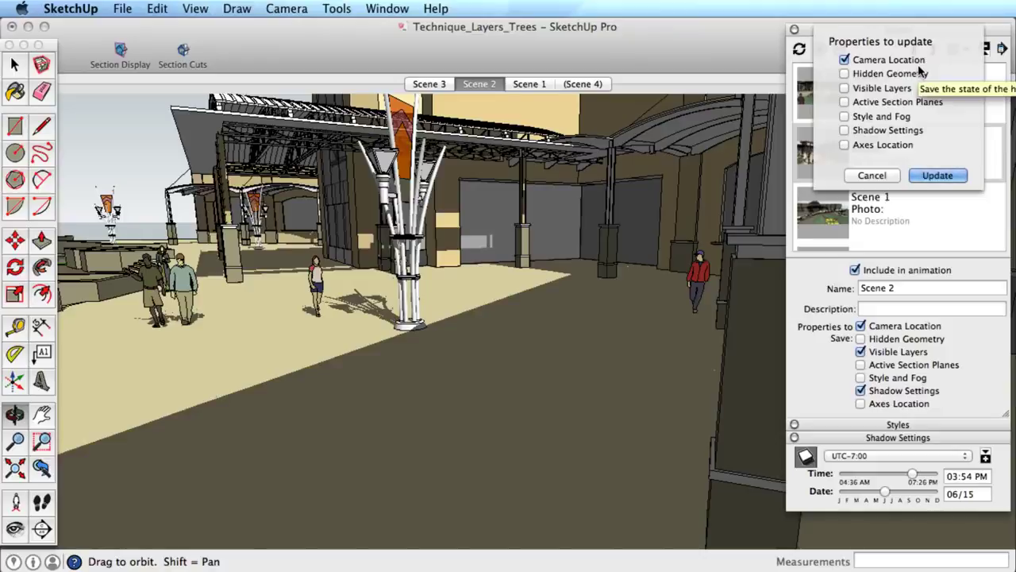
{"action": "left_click", "coordinate": [937, 176]}
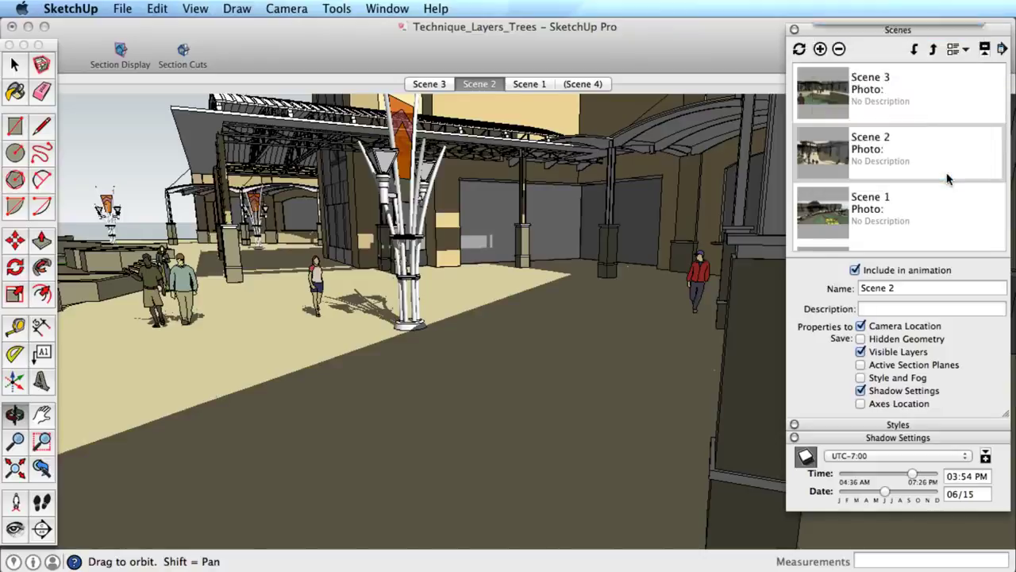
{"action": "left_click", "coordinate": [528, 83]}
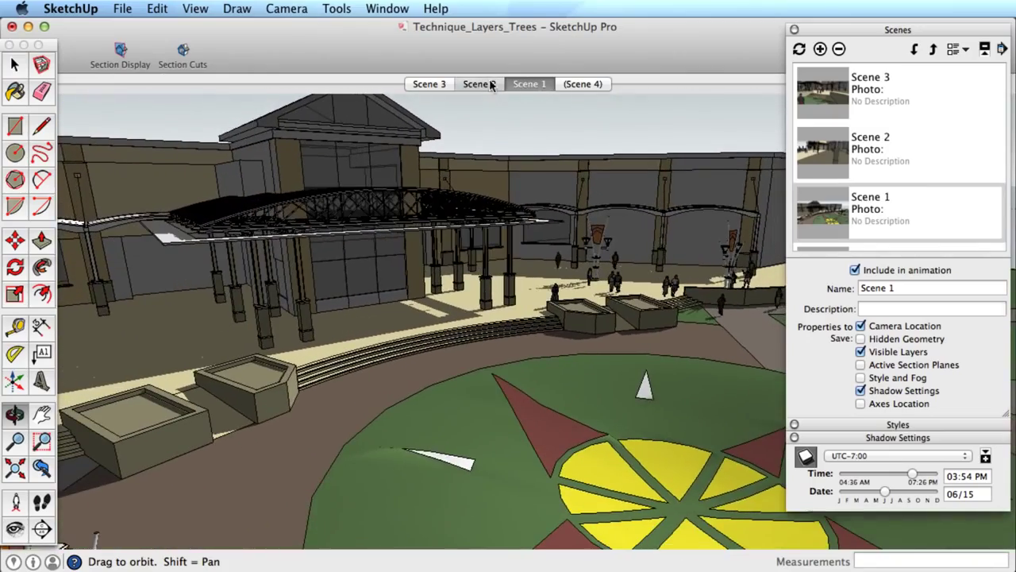
{"action": "left_click", "coordinate": [492, 85]}
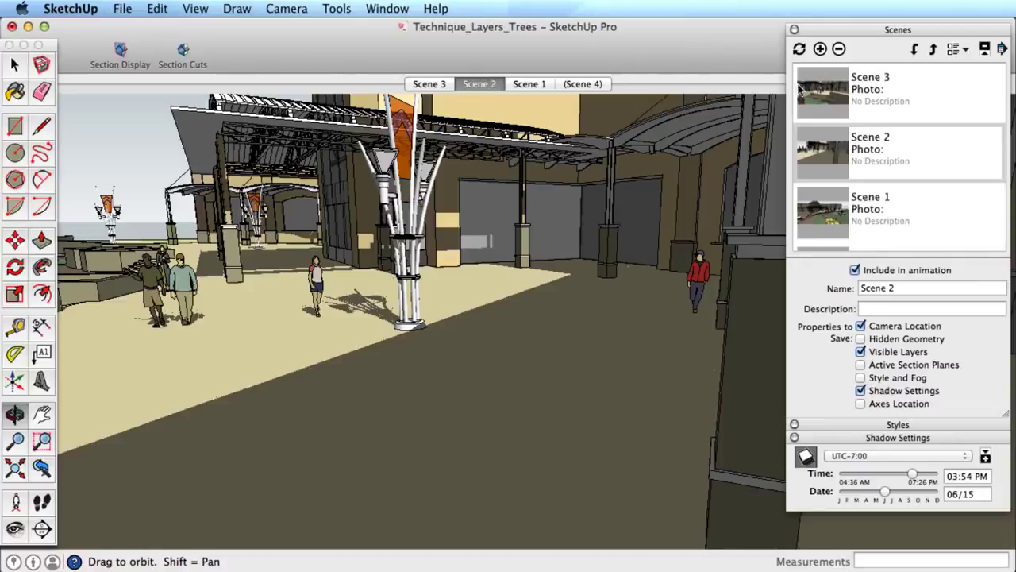
Step: Set the shadows to 05/08 at 03:45 PM and update only the shadow settings of Scenes 3, 2 and 1 together
{"action": "left_click", "coordinate": [820, 102]}
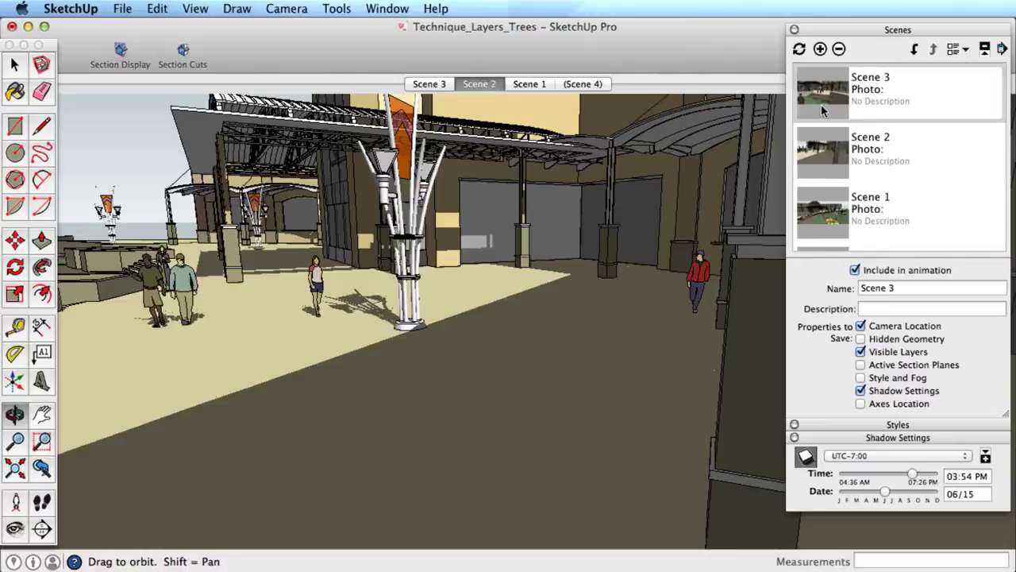
{"action": "left_click", "coordinate": [820, 218]}
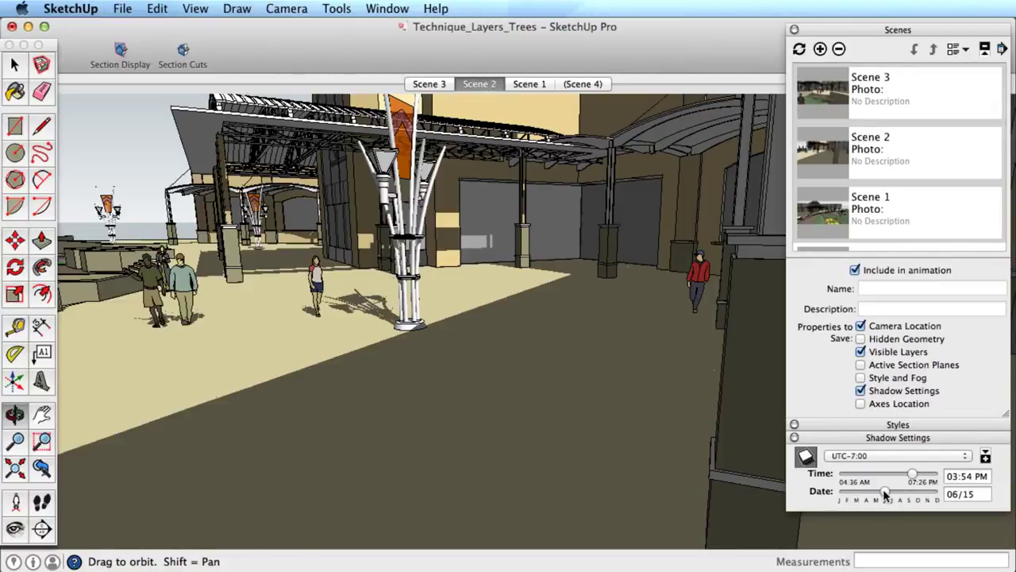
{"action": "left_click_drag", "start_coordinate": [885, 494], "coordinate": [912, 479]}
{"action": "right_click", "coordinate": [836, 87]}
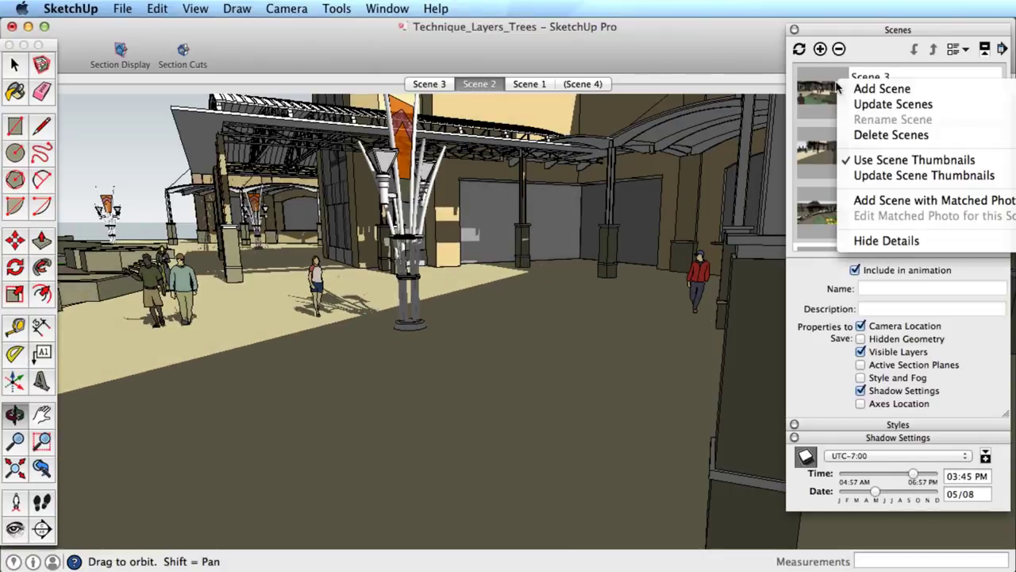
{"action": "left_click", "coordinate": [865, 104]}
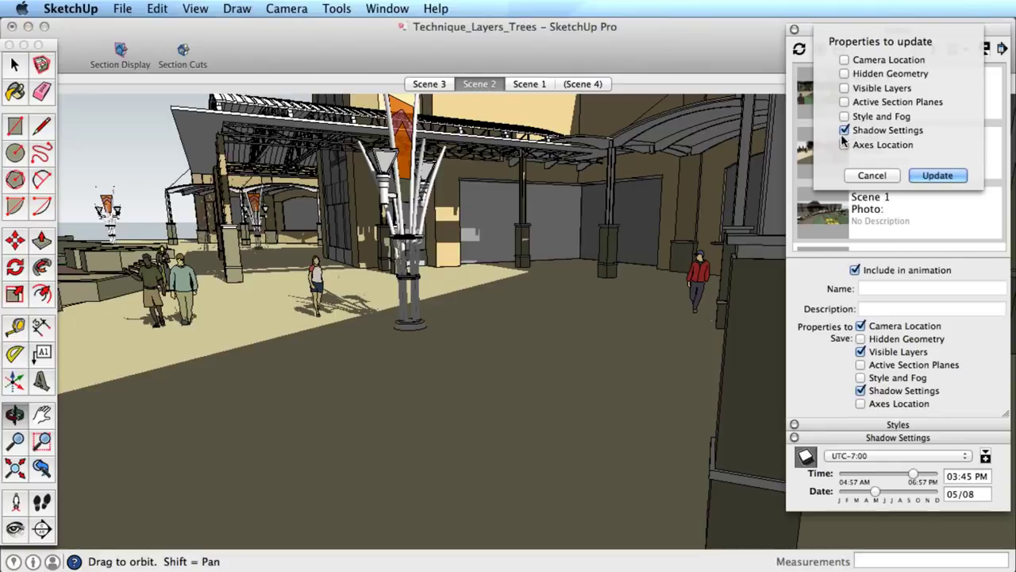
{"action": "left_click", "coordinate": [930, 176]}
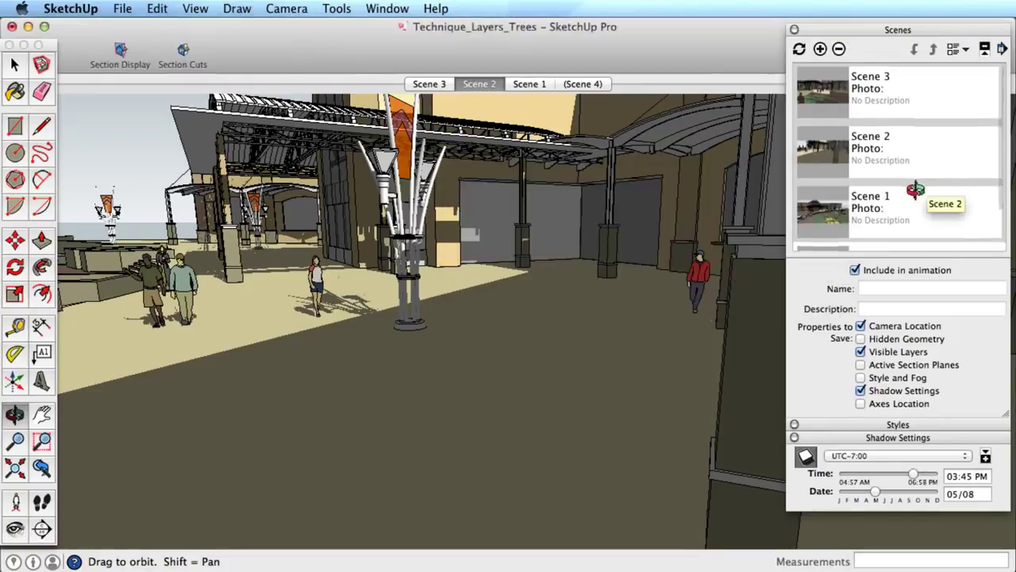
Step: Remove Visible Layers from the properties that Scene 4 saves
{"action": "scroll", "coordinate": [915, 190], "scroll_direction": "down", "scroll_amount": 2}
{"action": "left_click", "coordinate": [835, 211]}
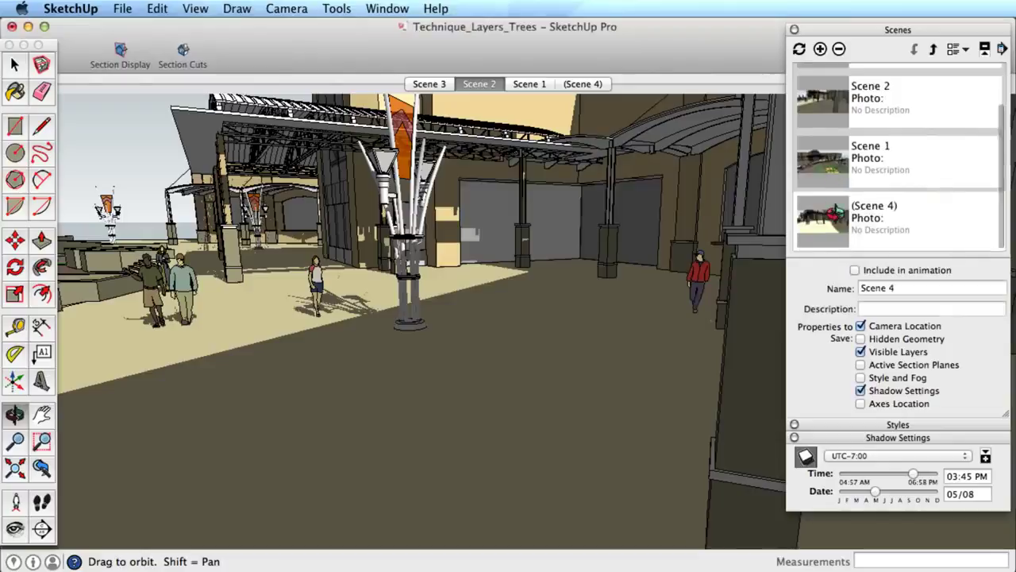
{"action": "key", "text": "space"}
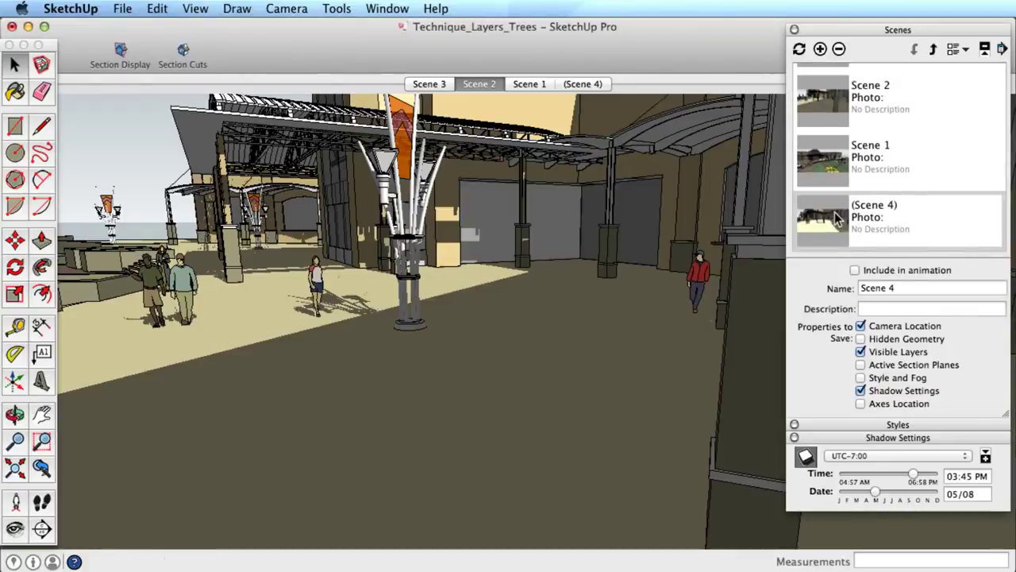
{"action": "left_click", "coordinate": [860, 351]}
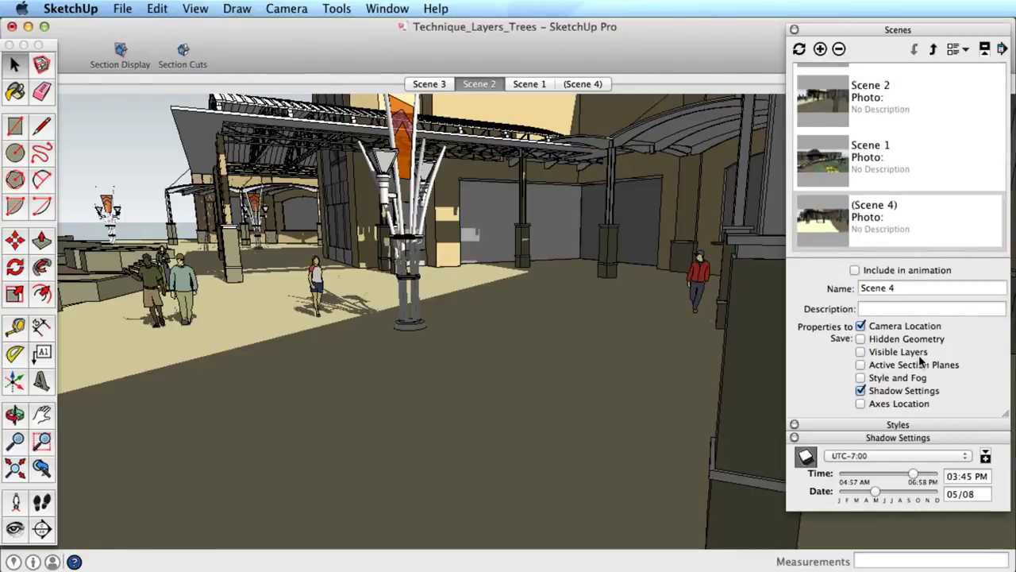